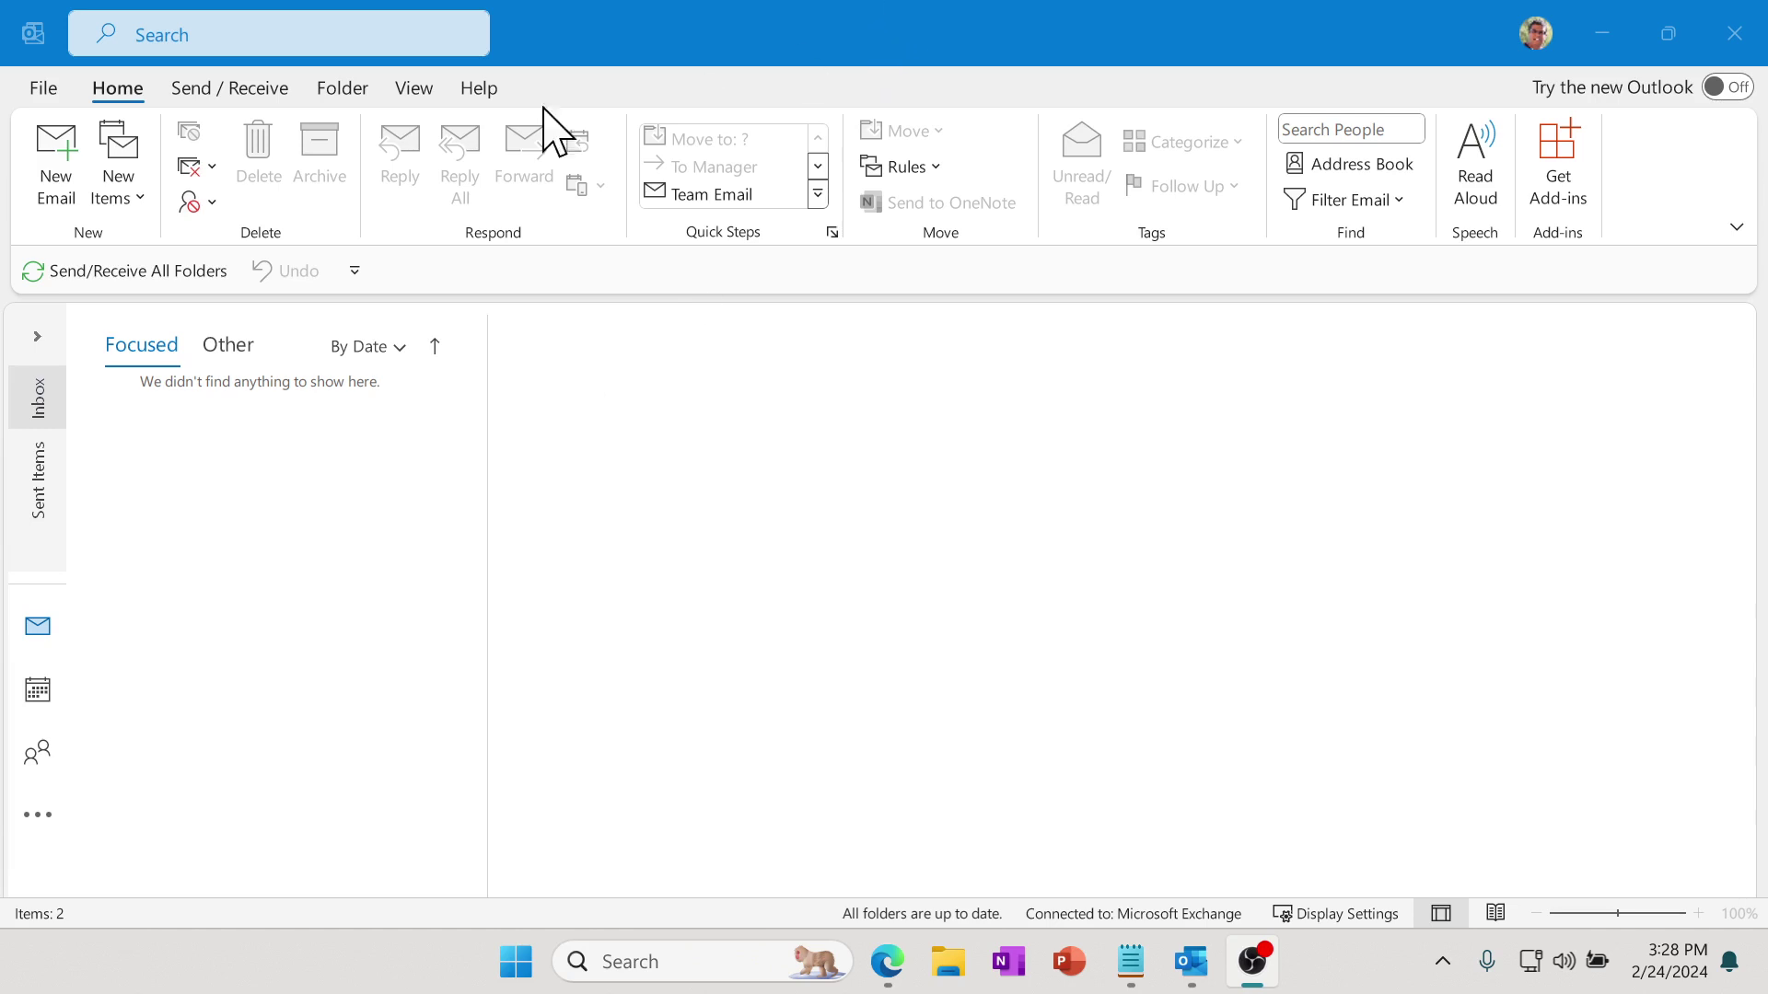
Open the 2/10 Microsoft Family Safety message from the Other inbox in the reading pane
left_click(415, 92)
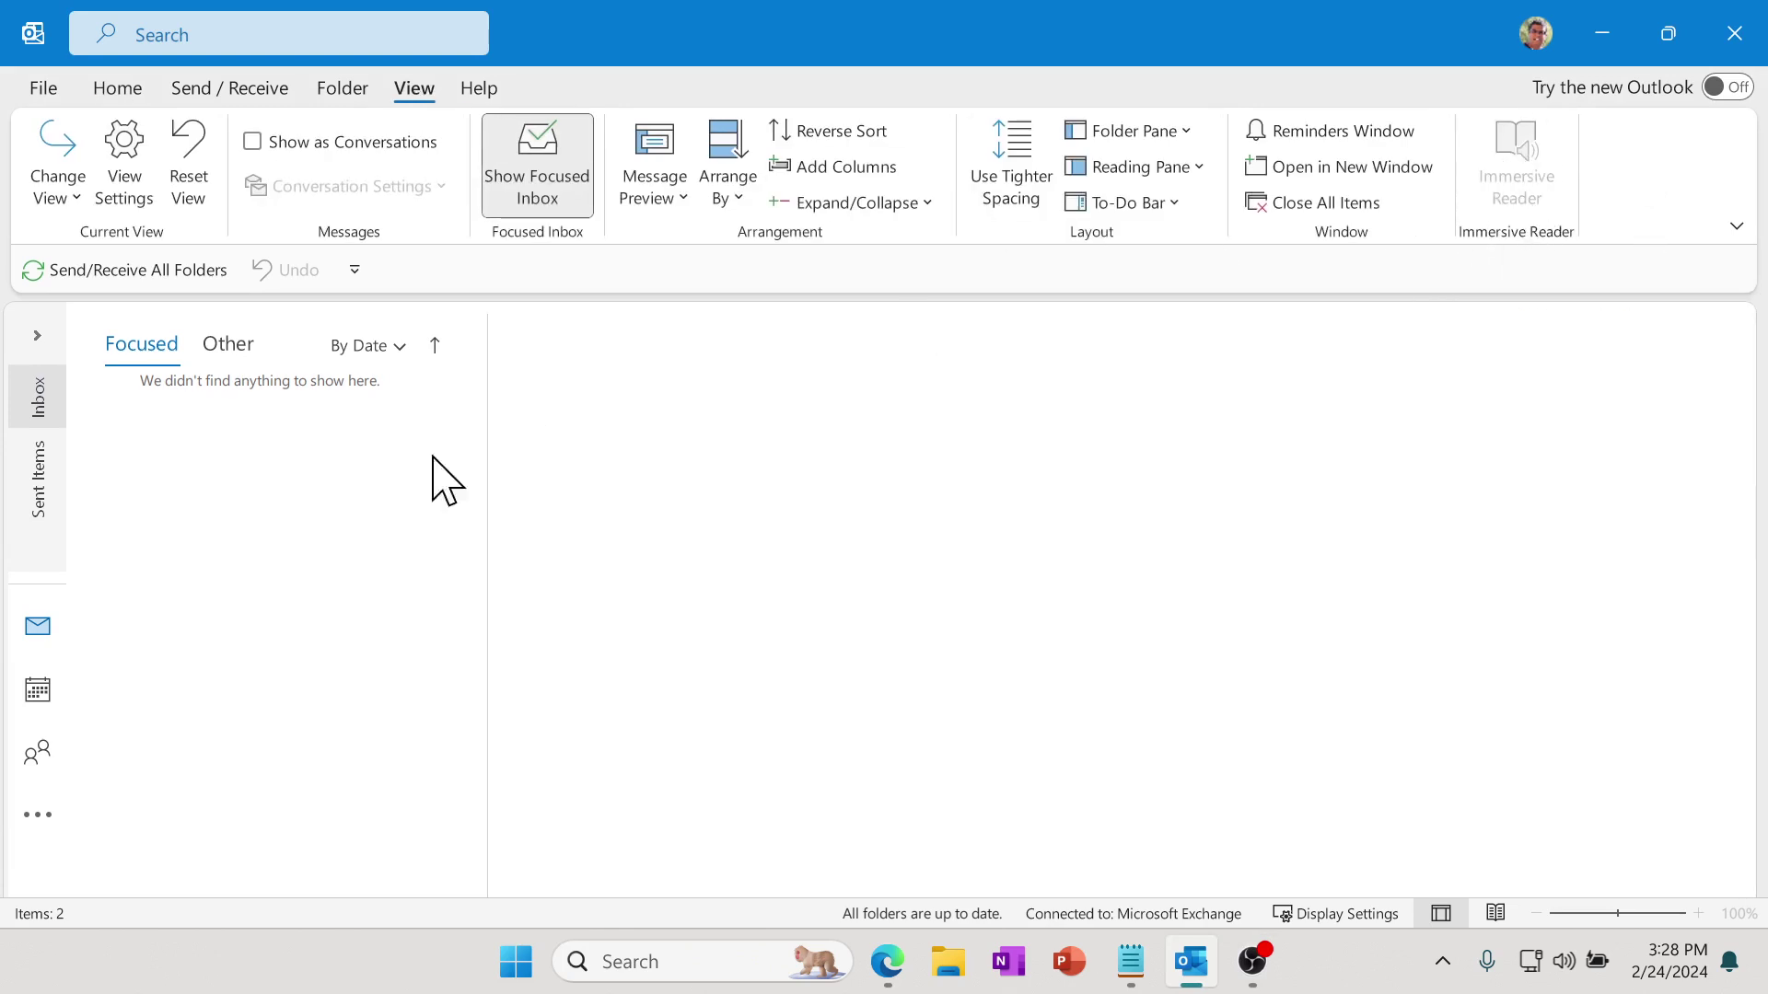
left_click(241, 354)
left_click(241, 484)
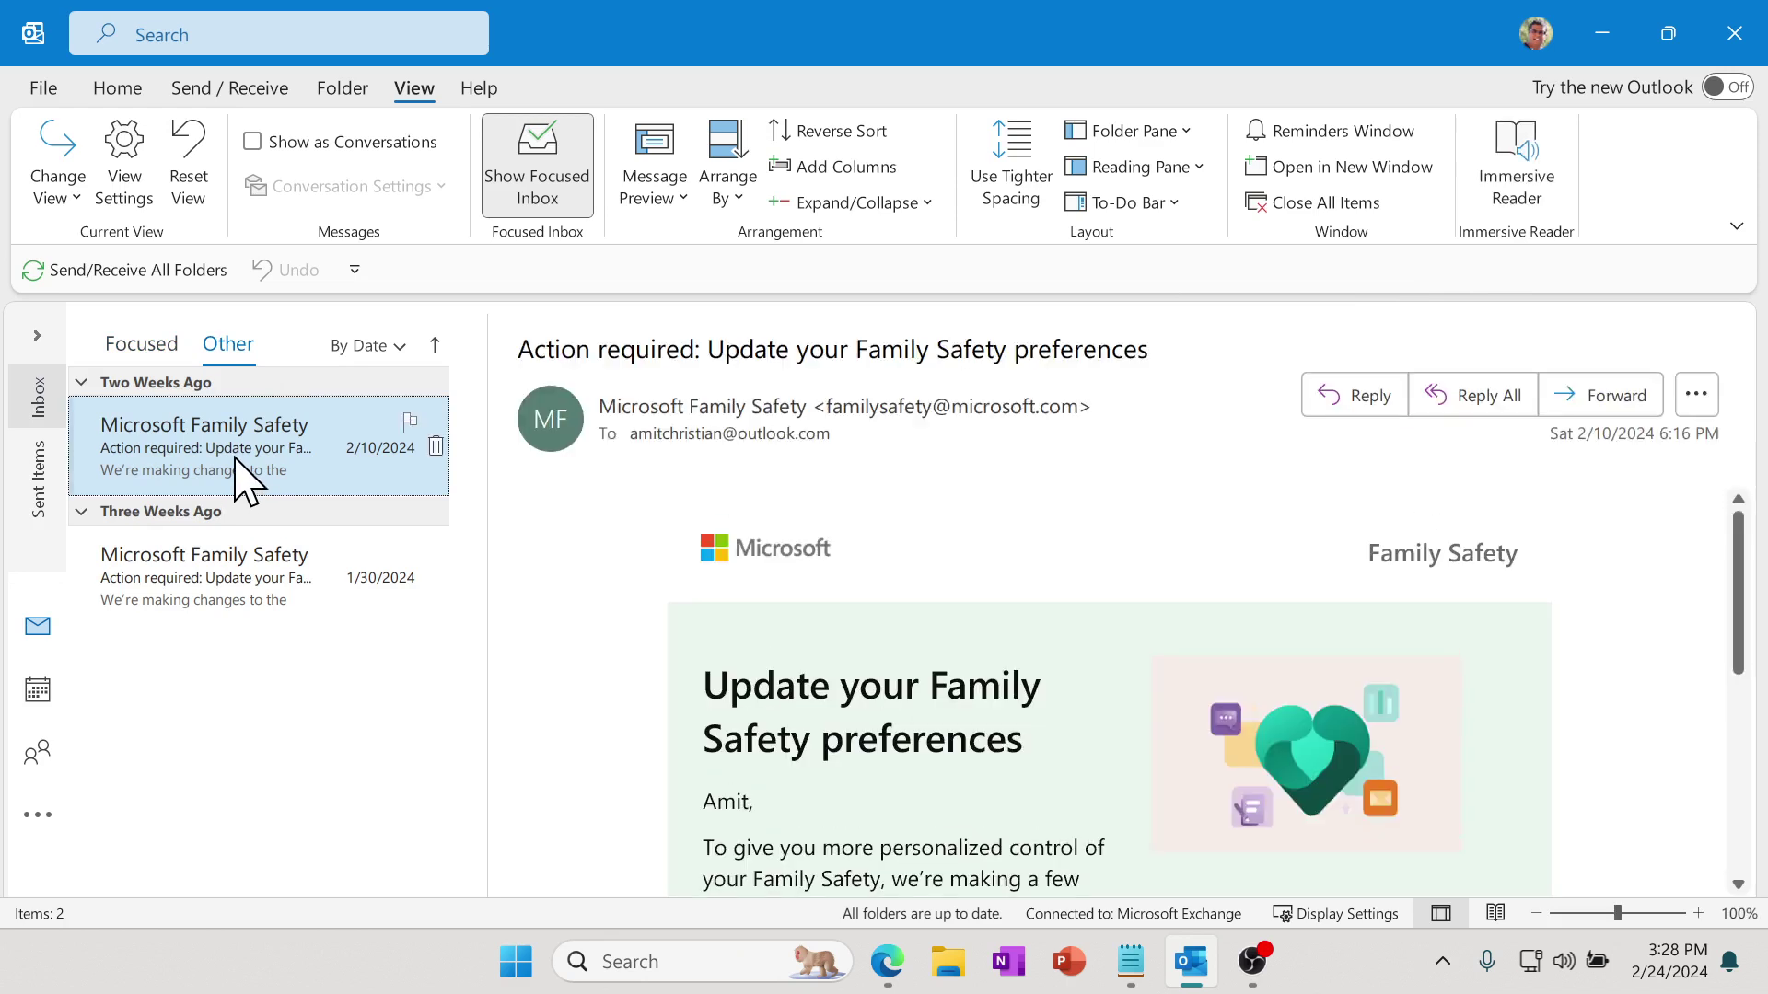
Open the Family Safety message in Immersive Reader from the View ribbon
left_click(1519, 193)
scroll(1068, 732, "down", 1)
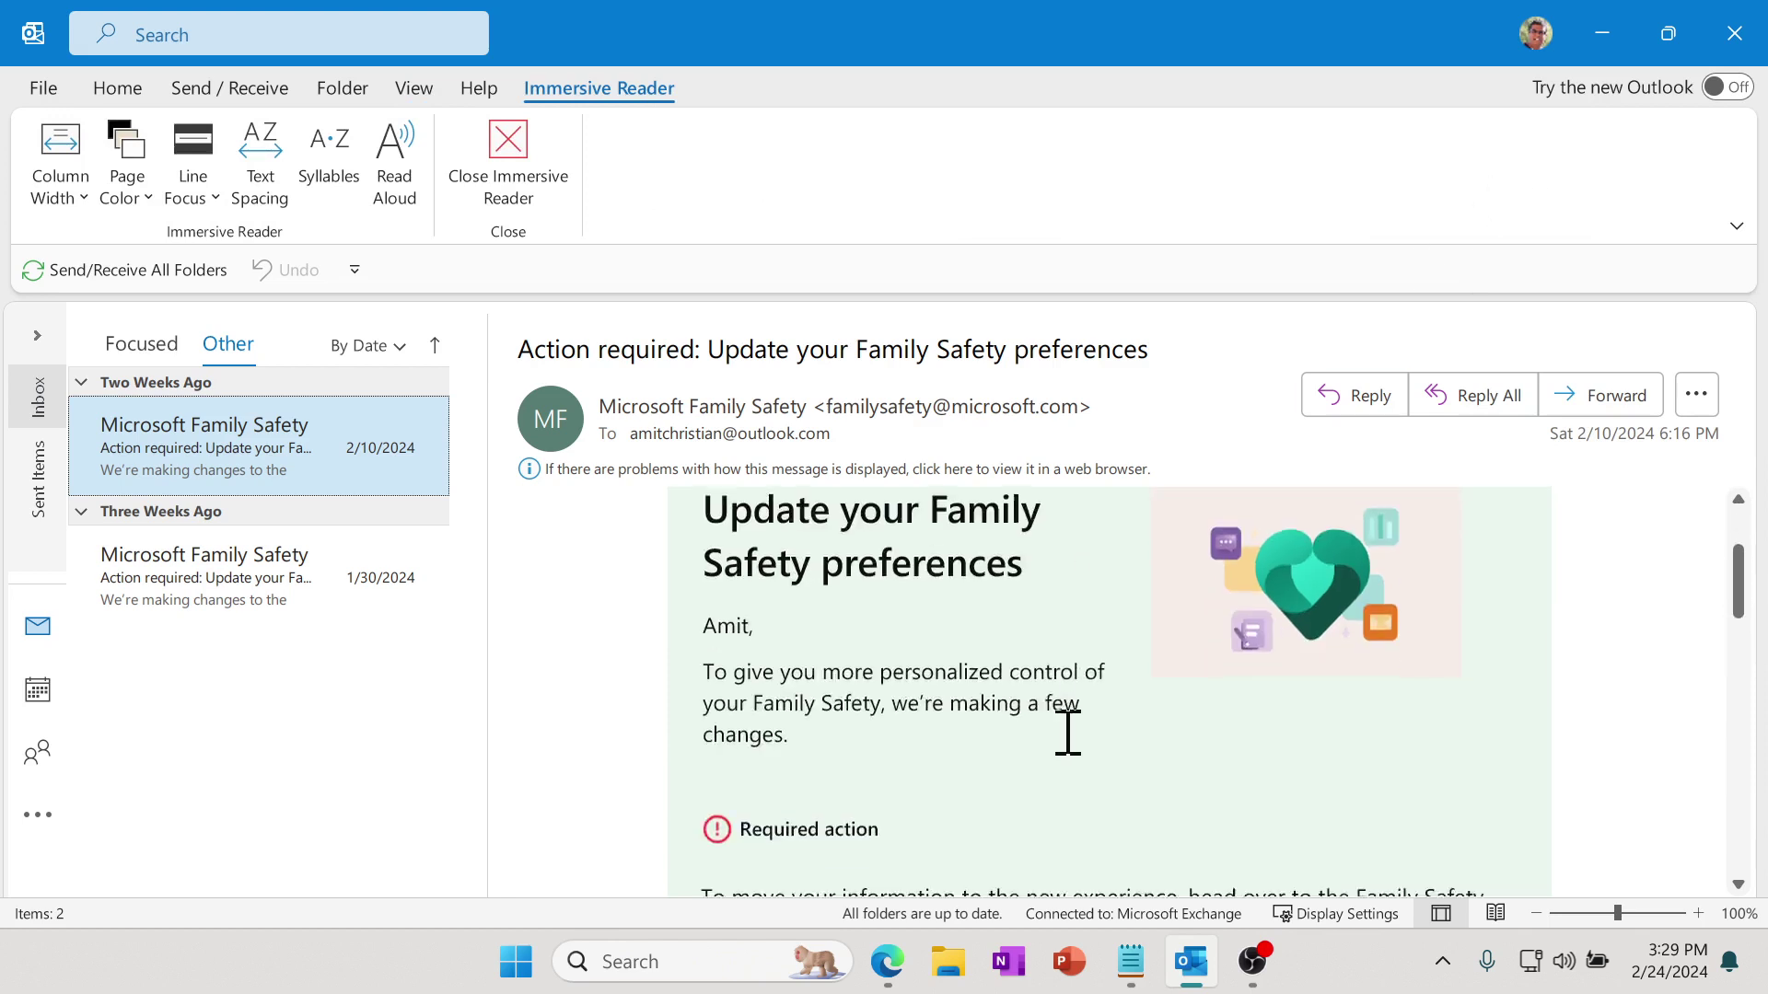
scroll(1068, 732, "down", 3)
scroll(1068, 718, "up", 2)
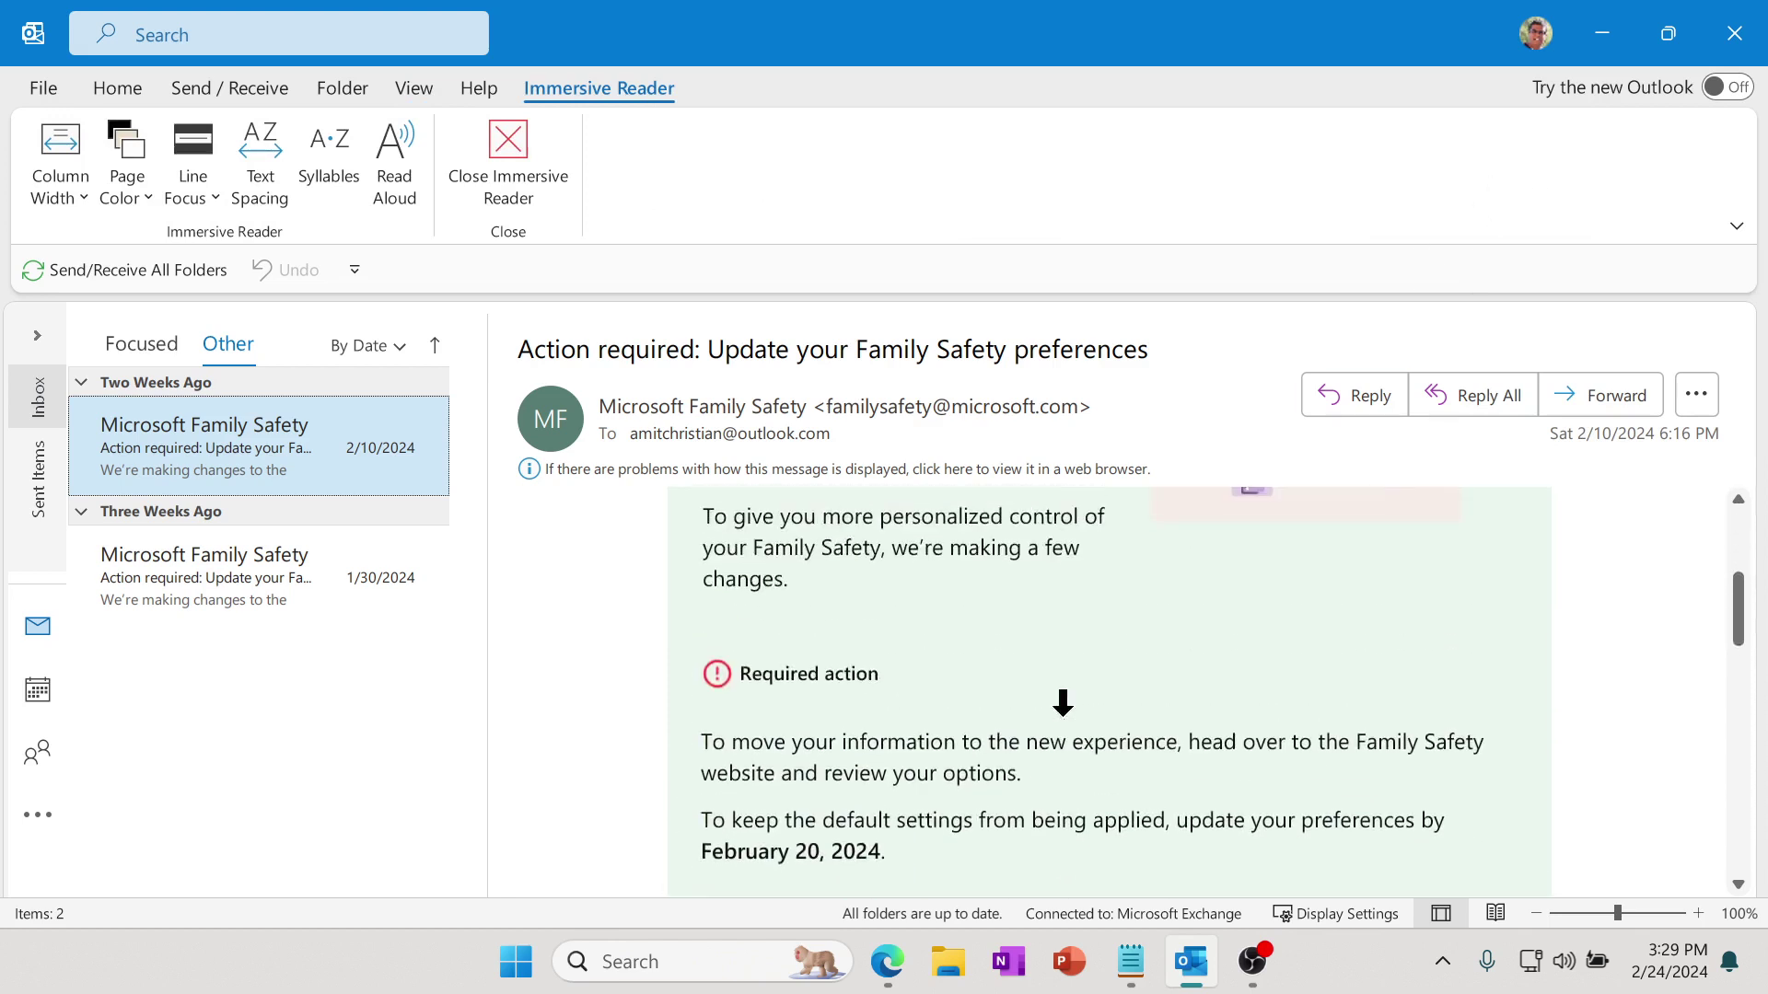
scroll(1068, 718, "up", 2)
scroll(1067, 718, "up", 1)
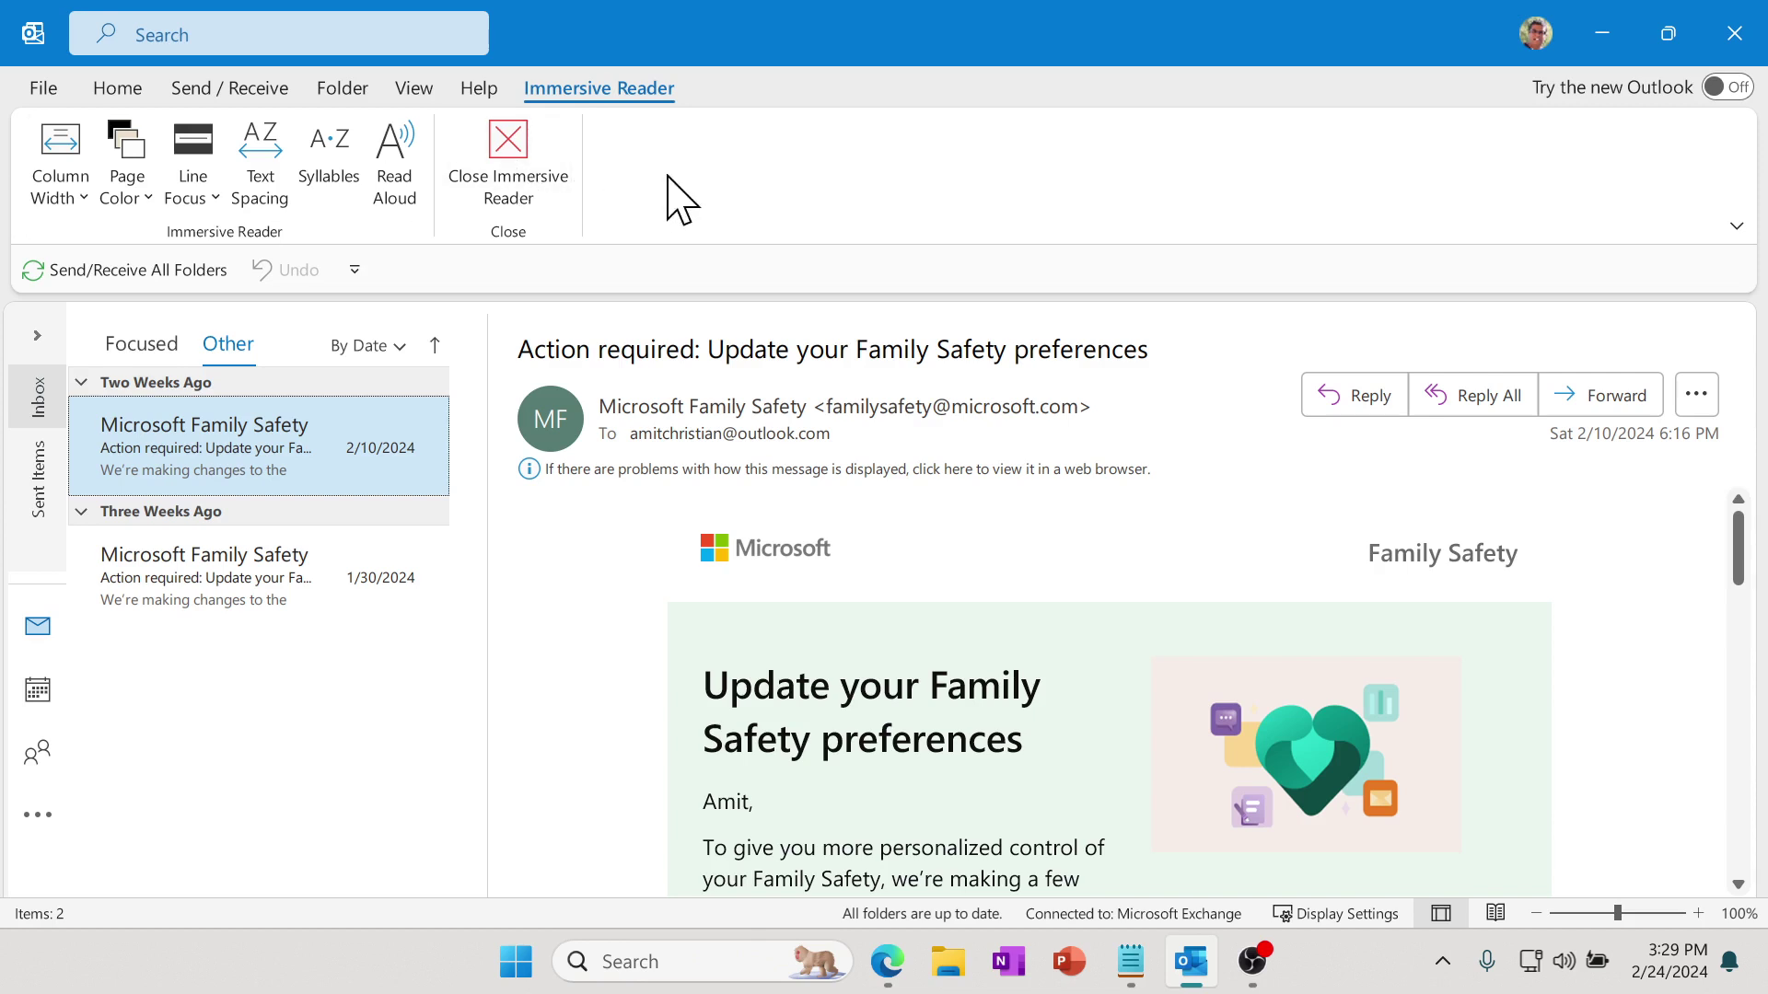
Set the Immersive Reader page colour to black and turn on wider Text Spacing
left_click(134, 199)
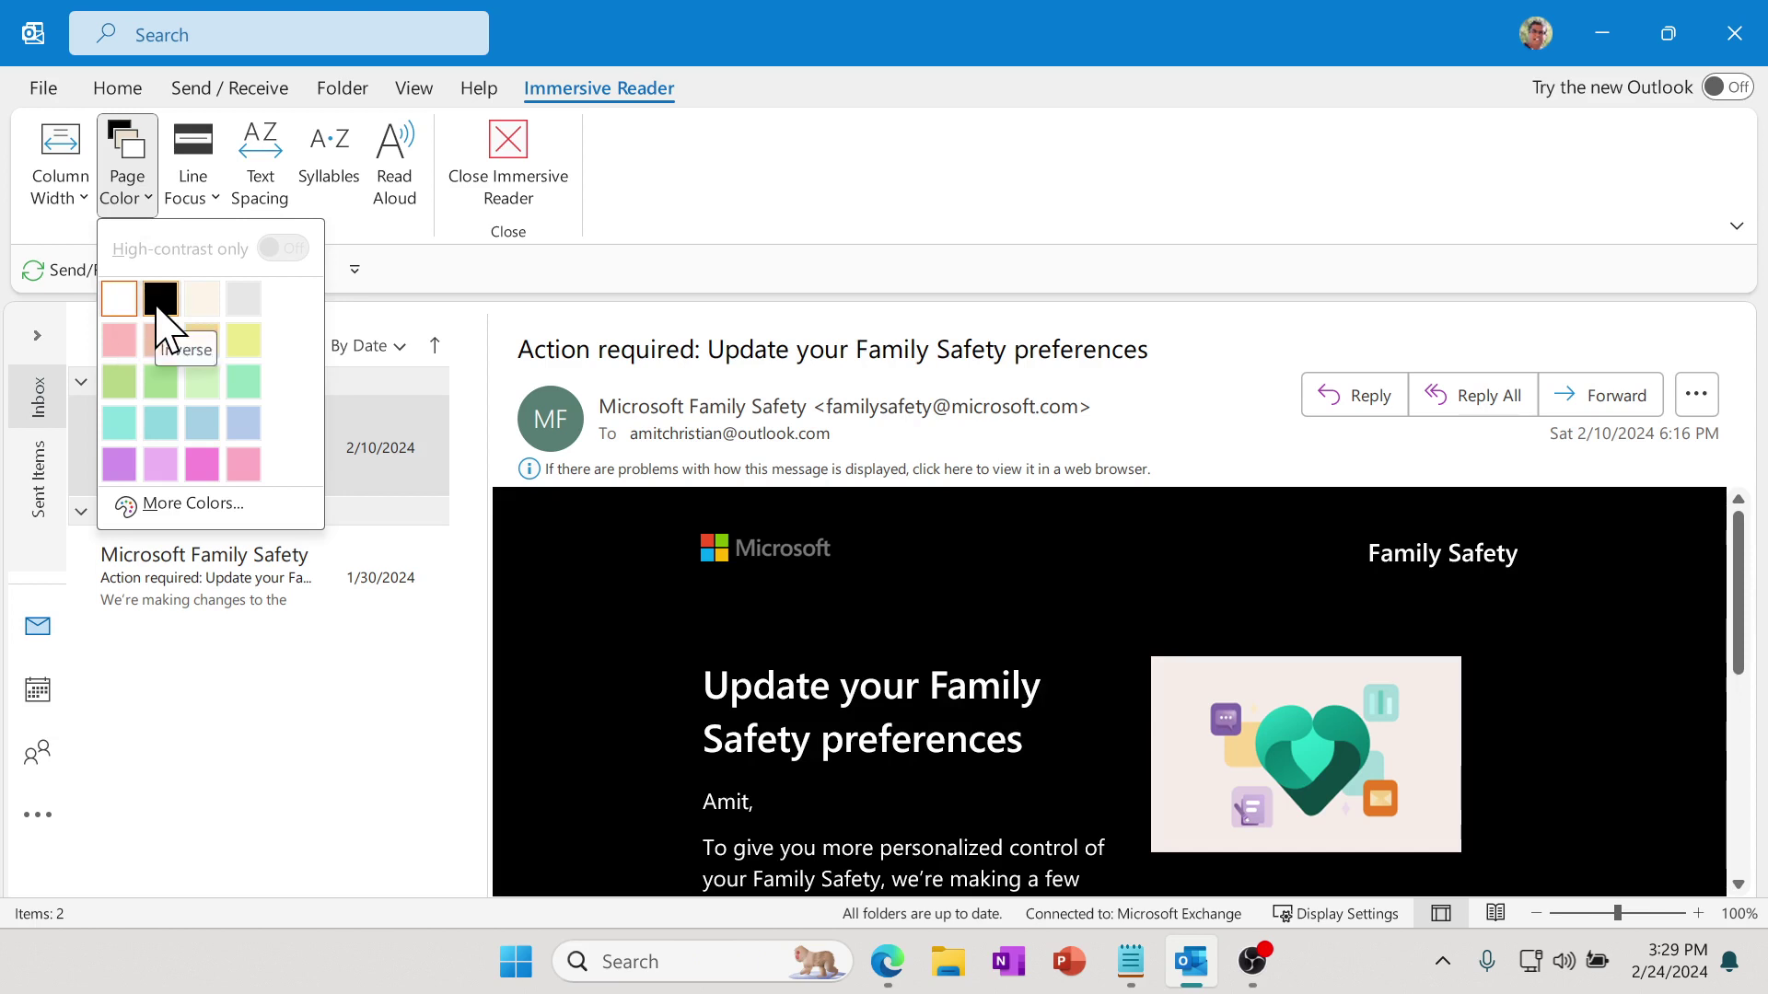
left_click(160, 301)
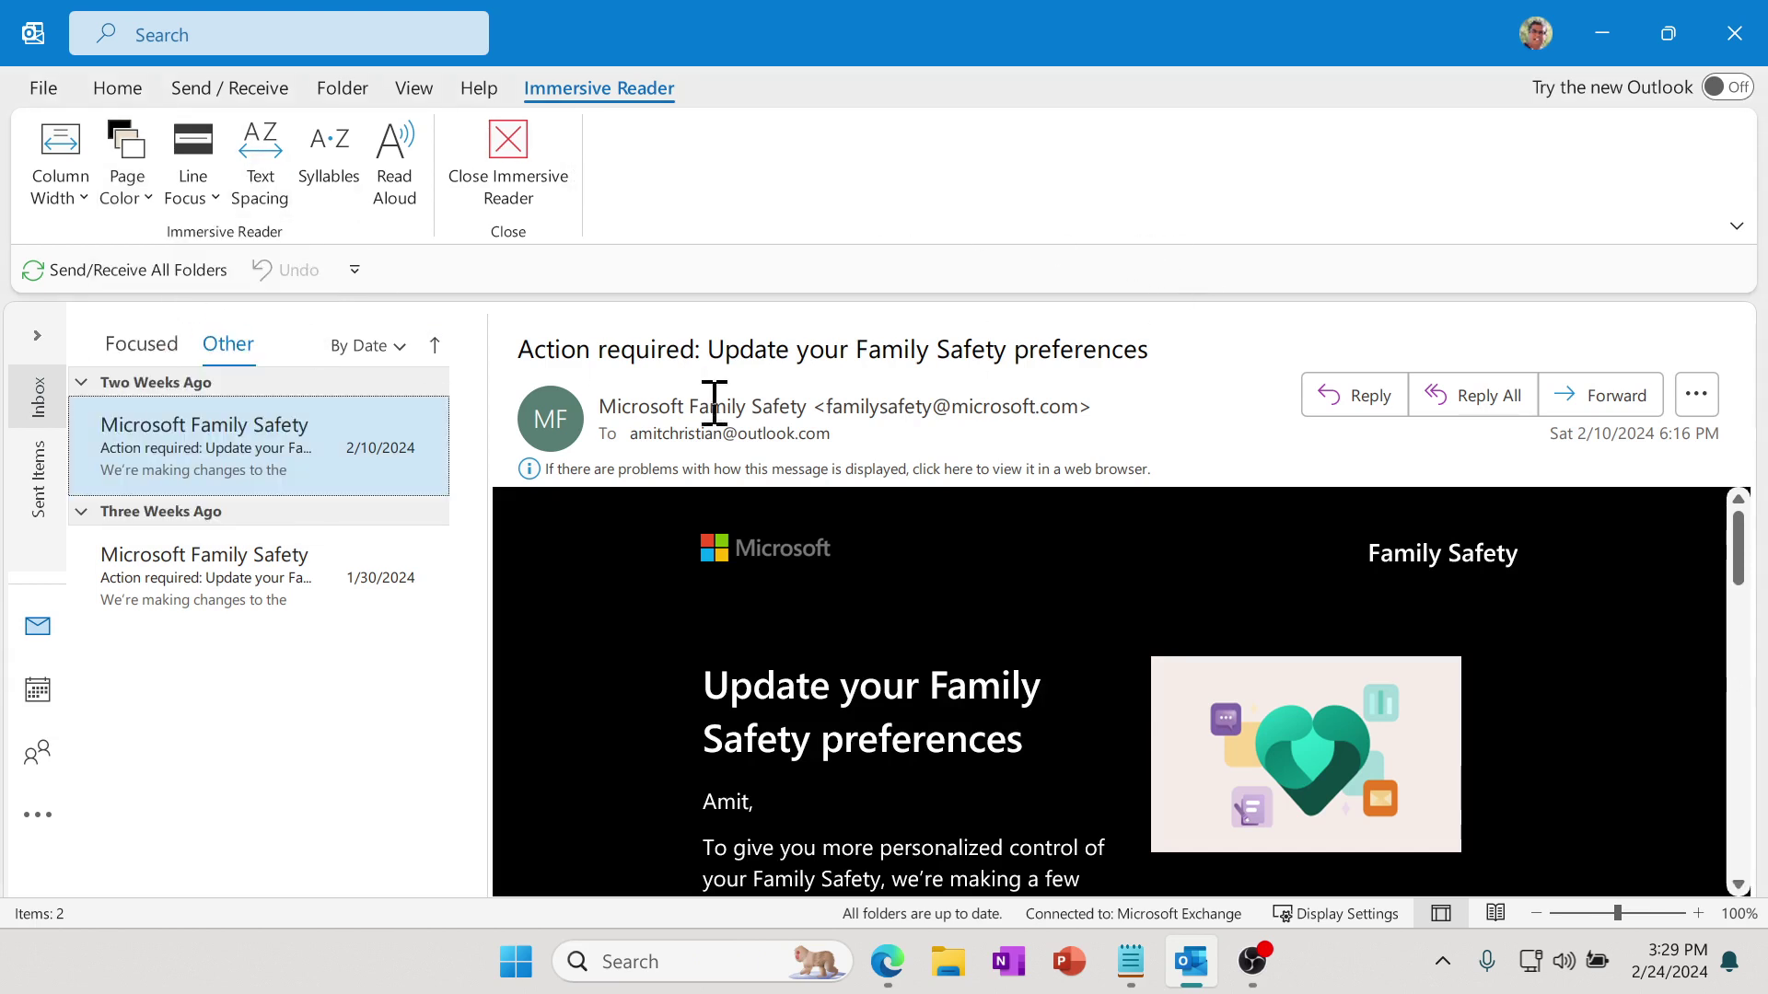
scroll(1070, 636, "down", 1)
scroll(1071, 635, "down", 2)
scroll(1070, 636, "down", 3)
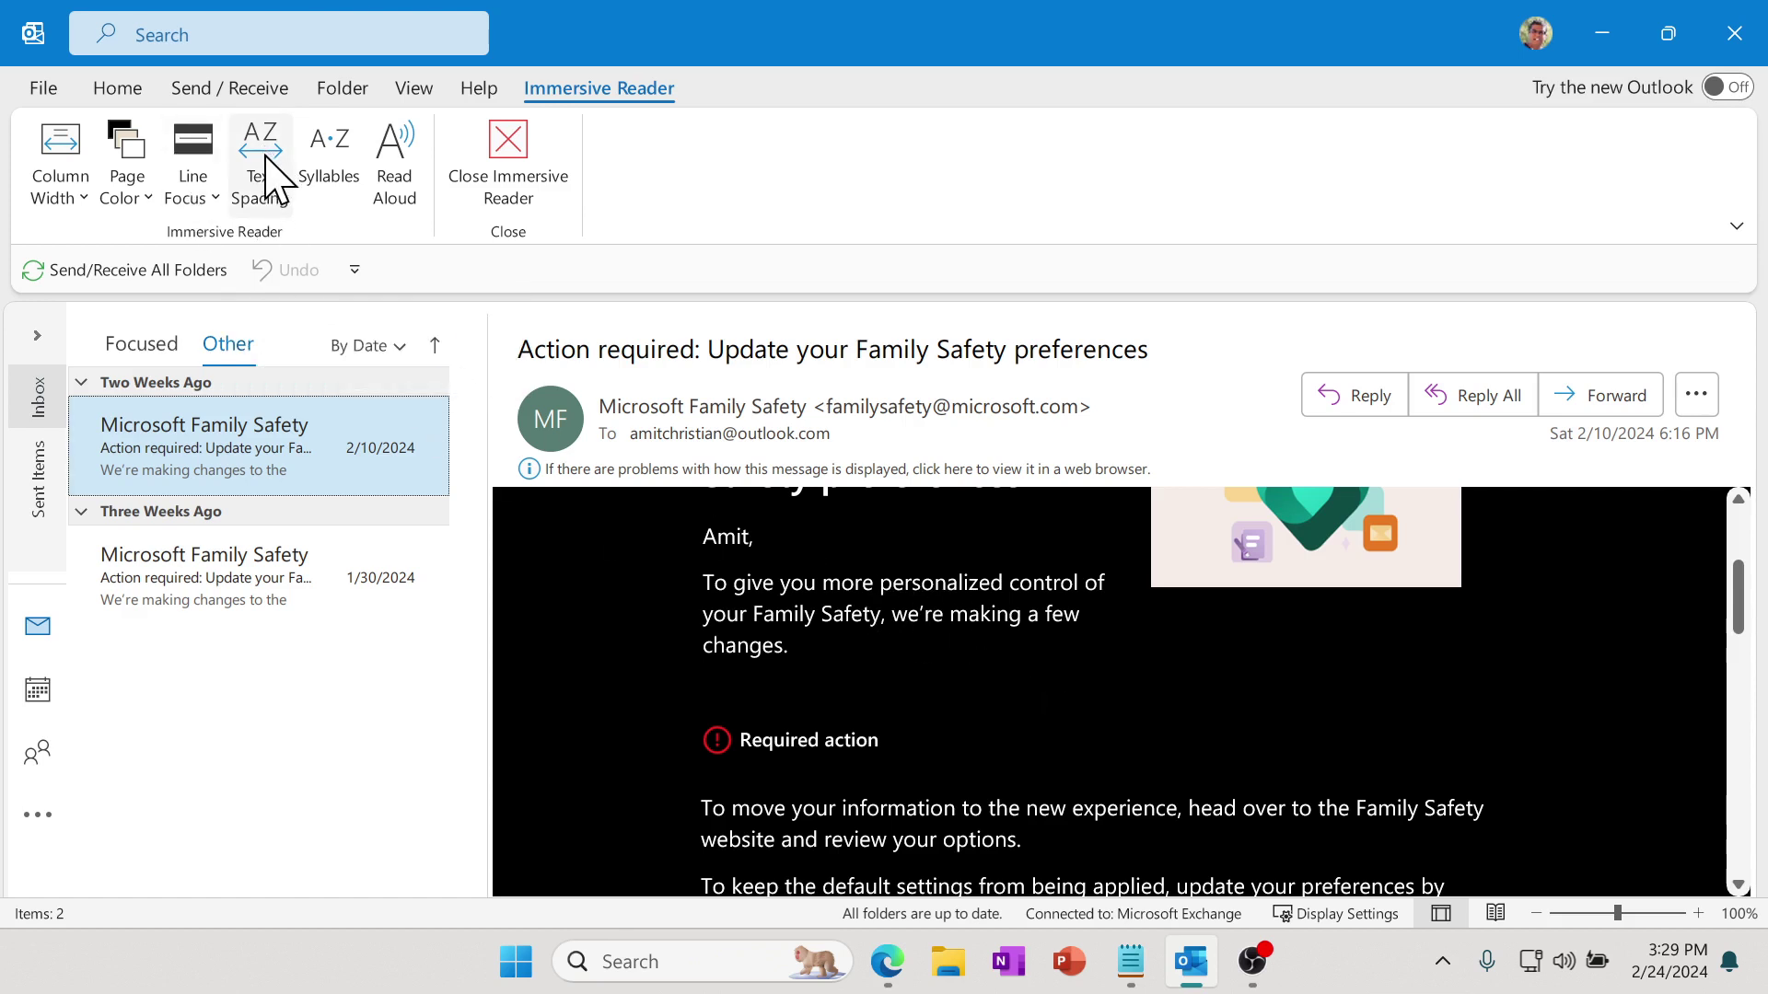
left_click(263, 172)
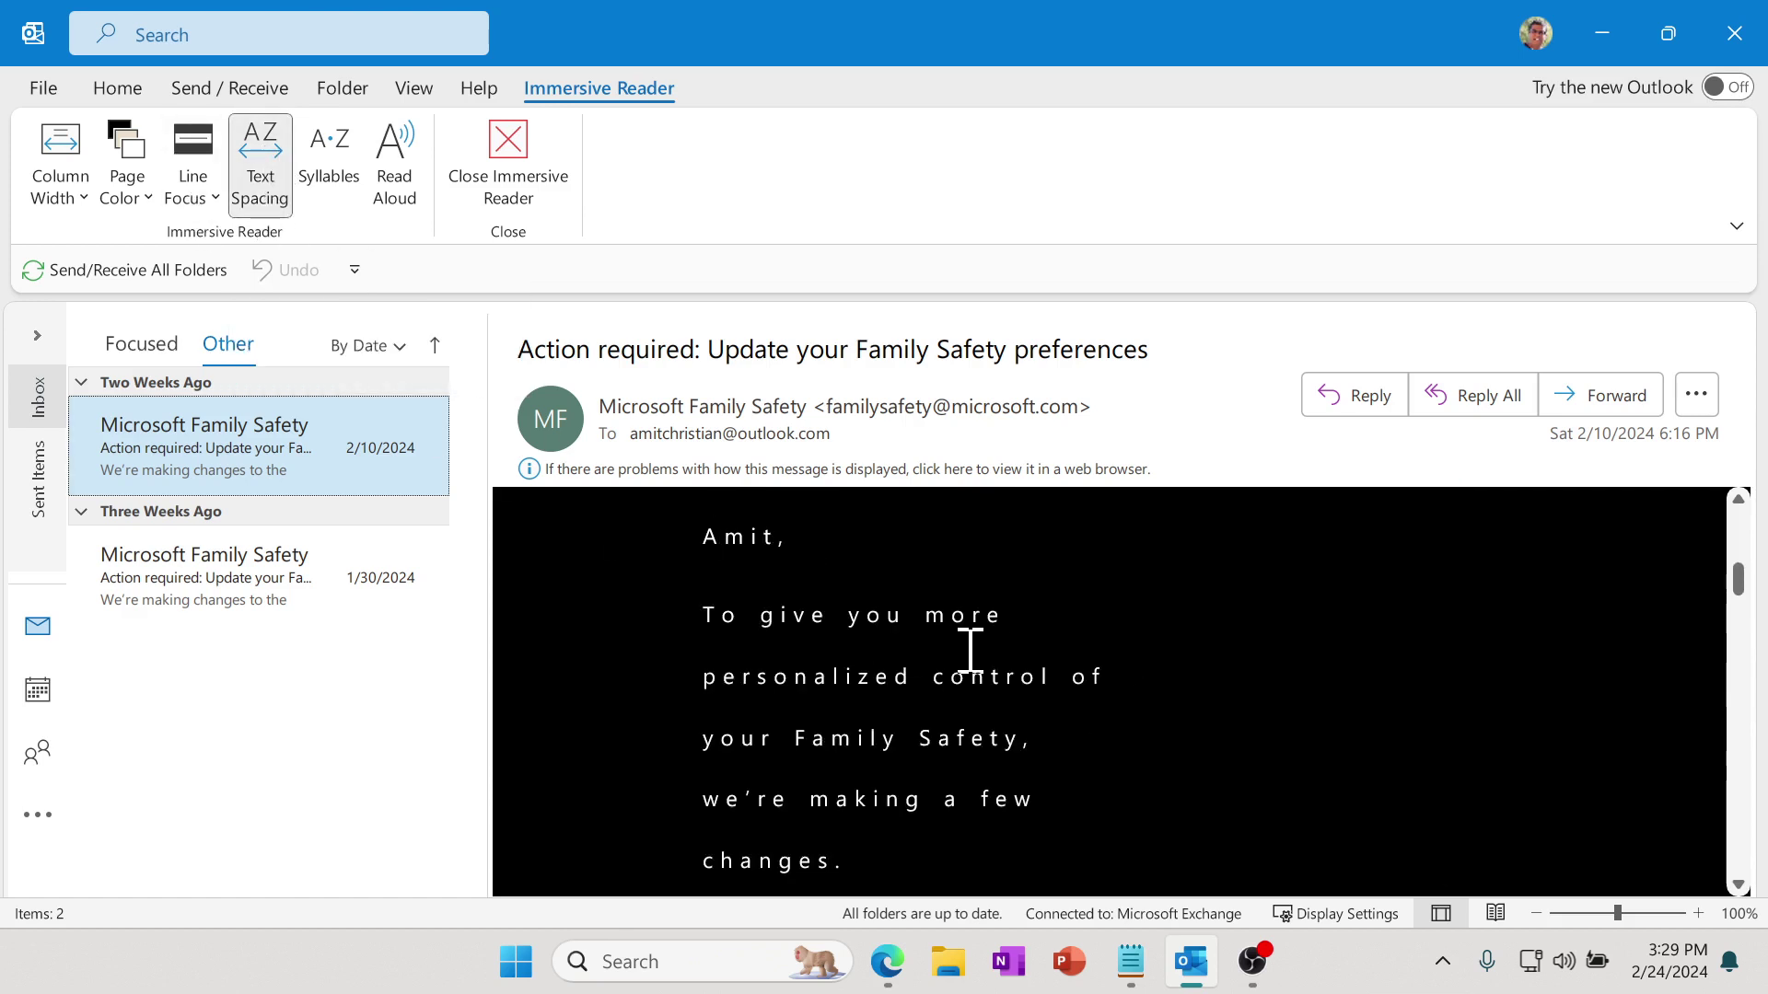
scroll(1097, 735, "up", 2)
scroll(1106, 734, "up", 2)
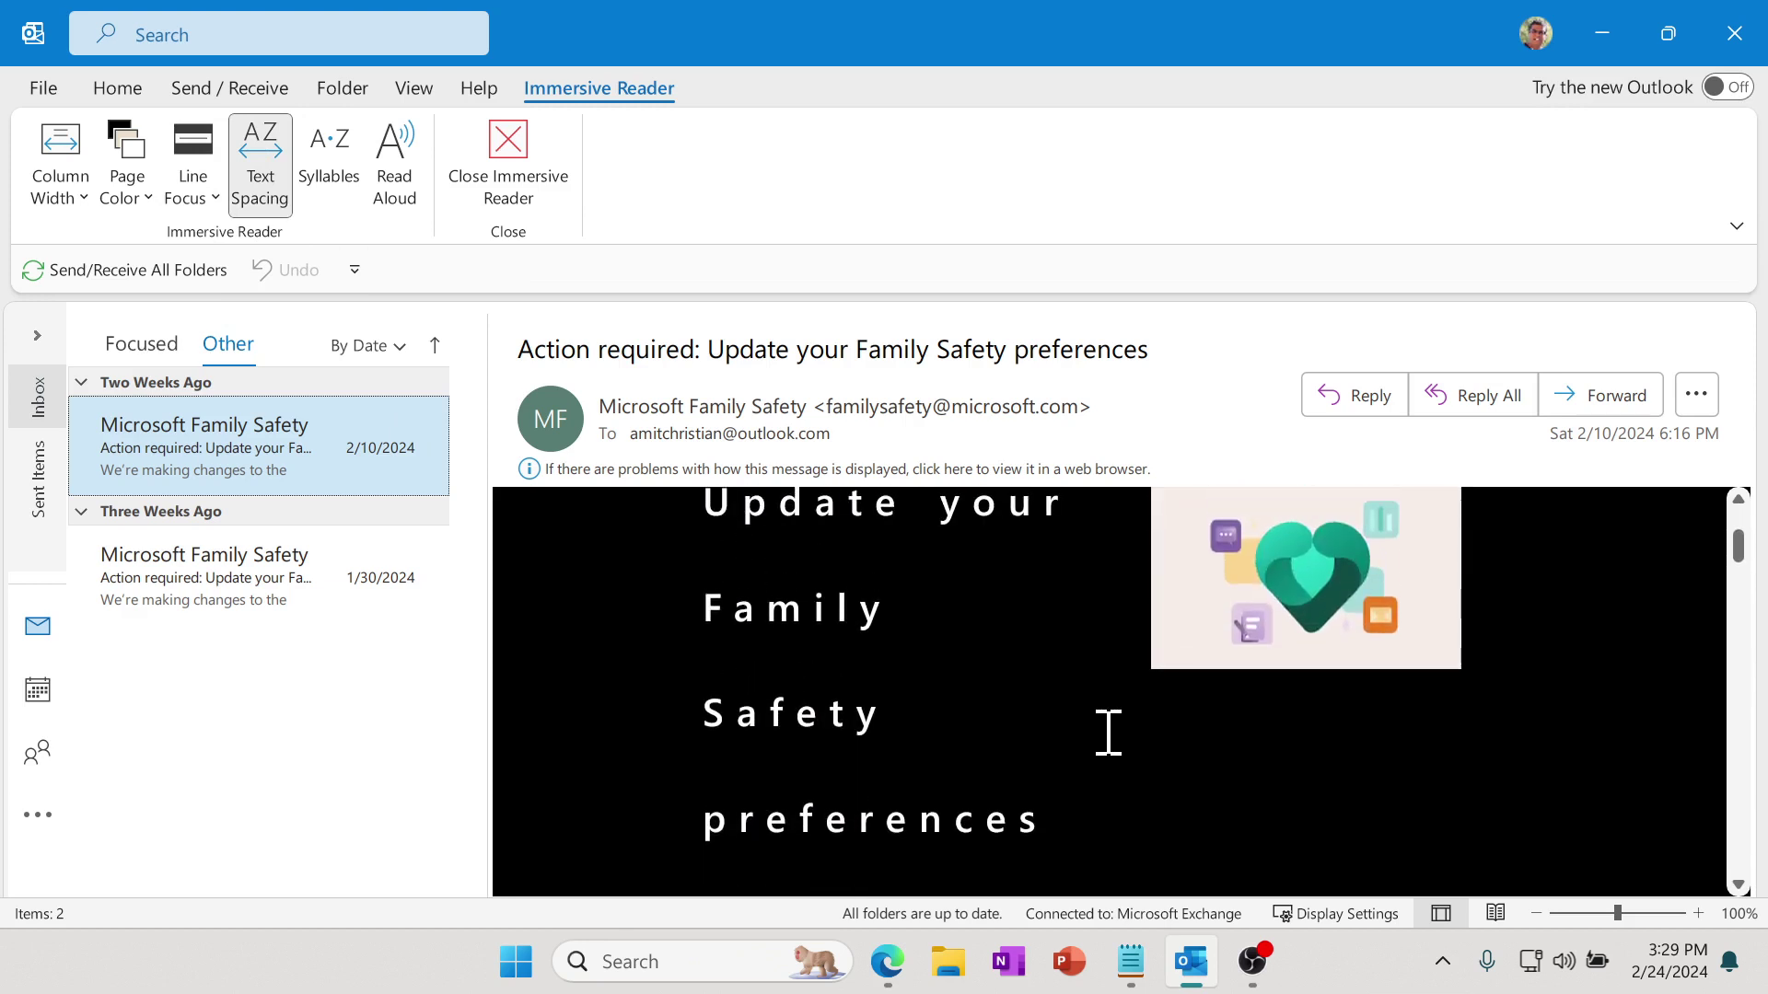
scroll(953, 700, "up", 2)
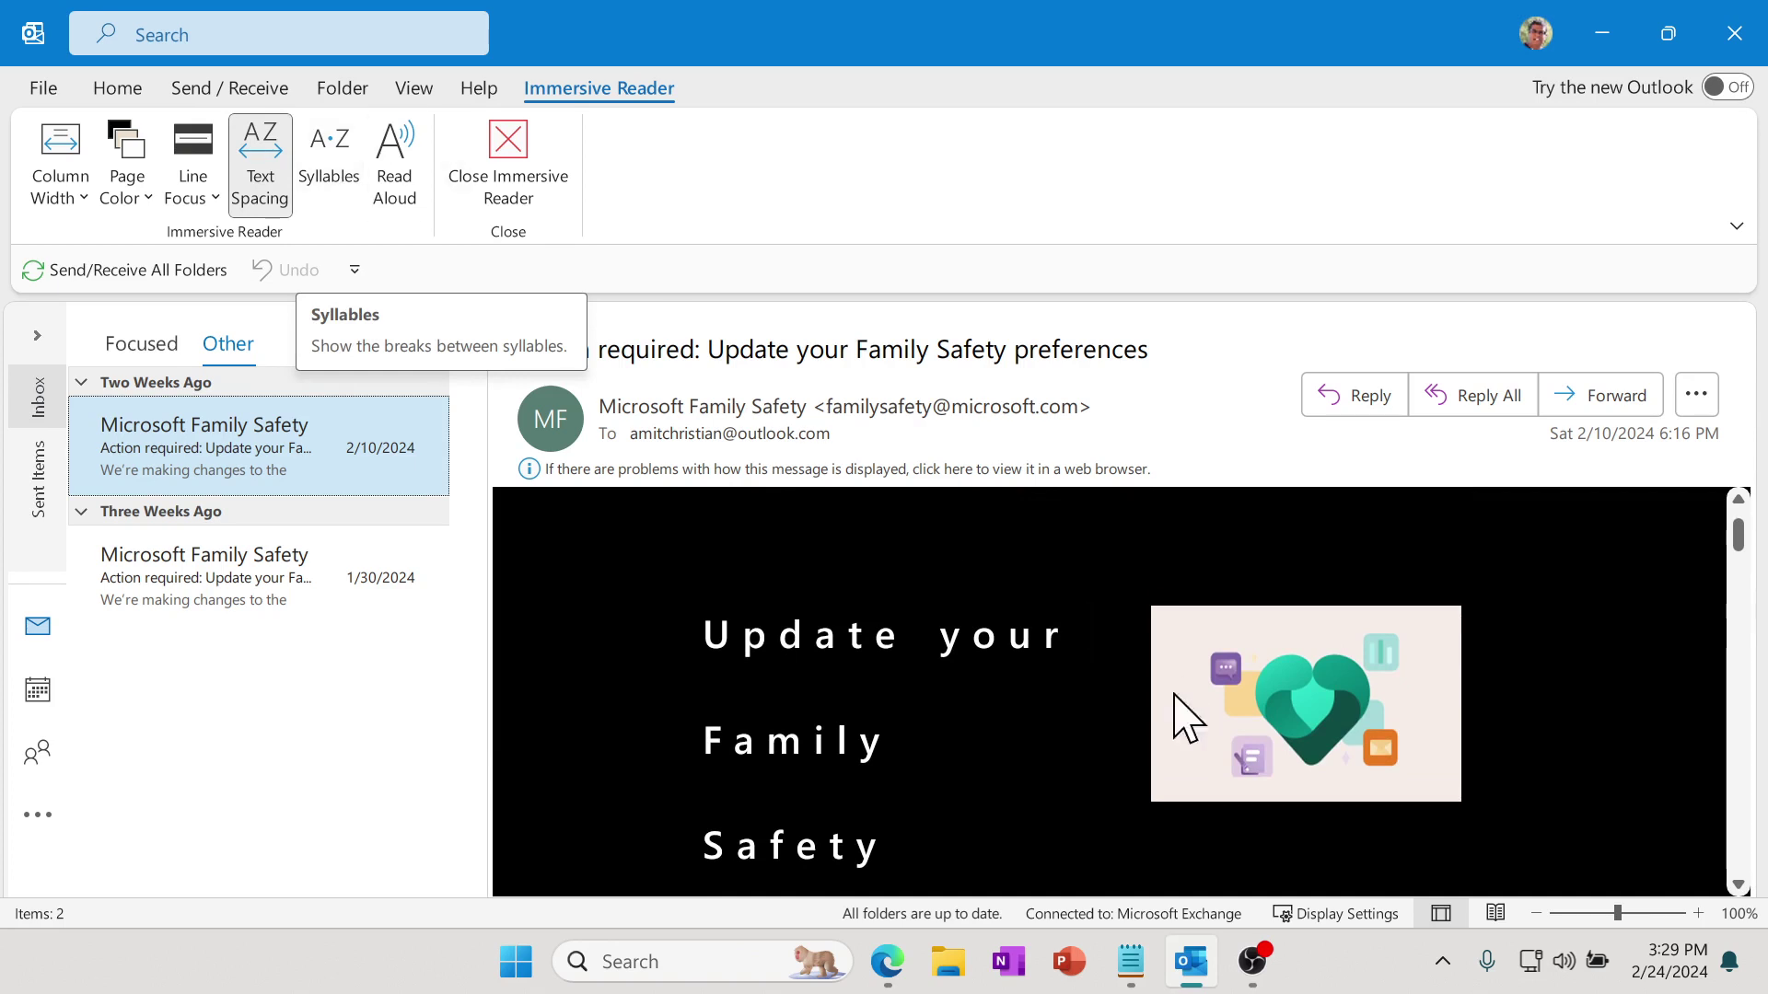
scroll(1010, 718, "down", 4)
scroll(1009, 719, "down", 2)
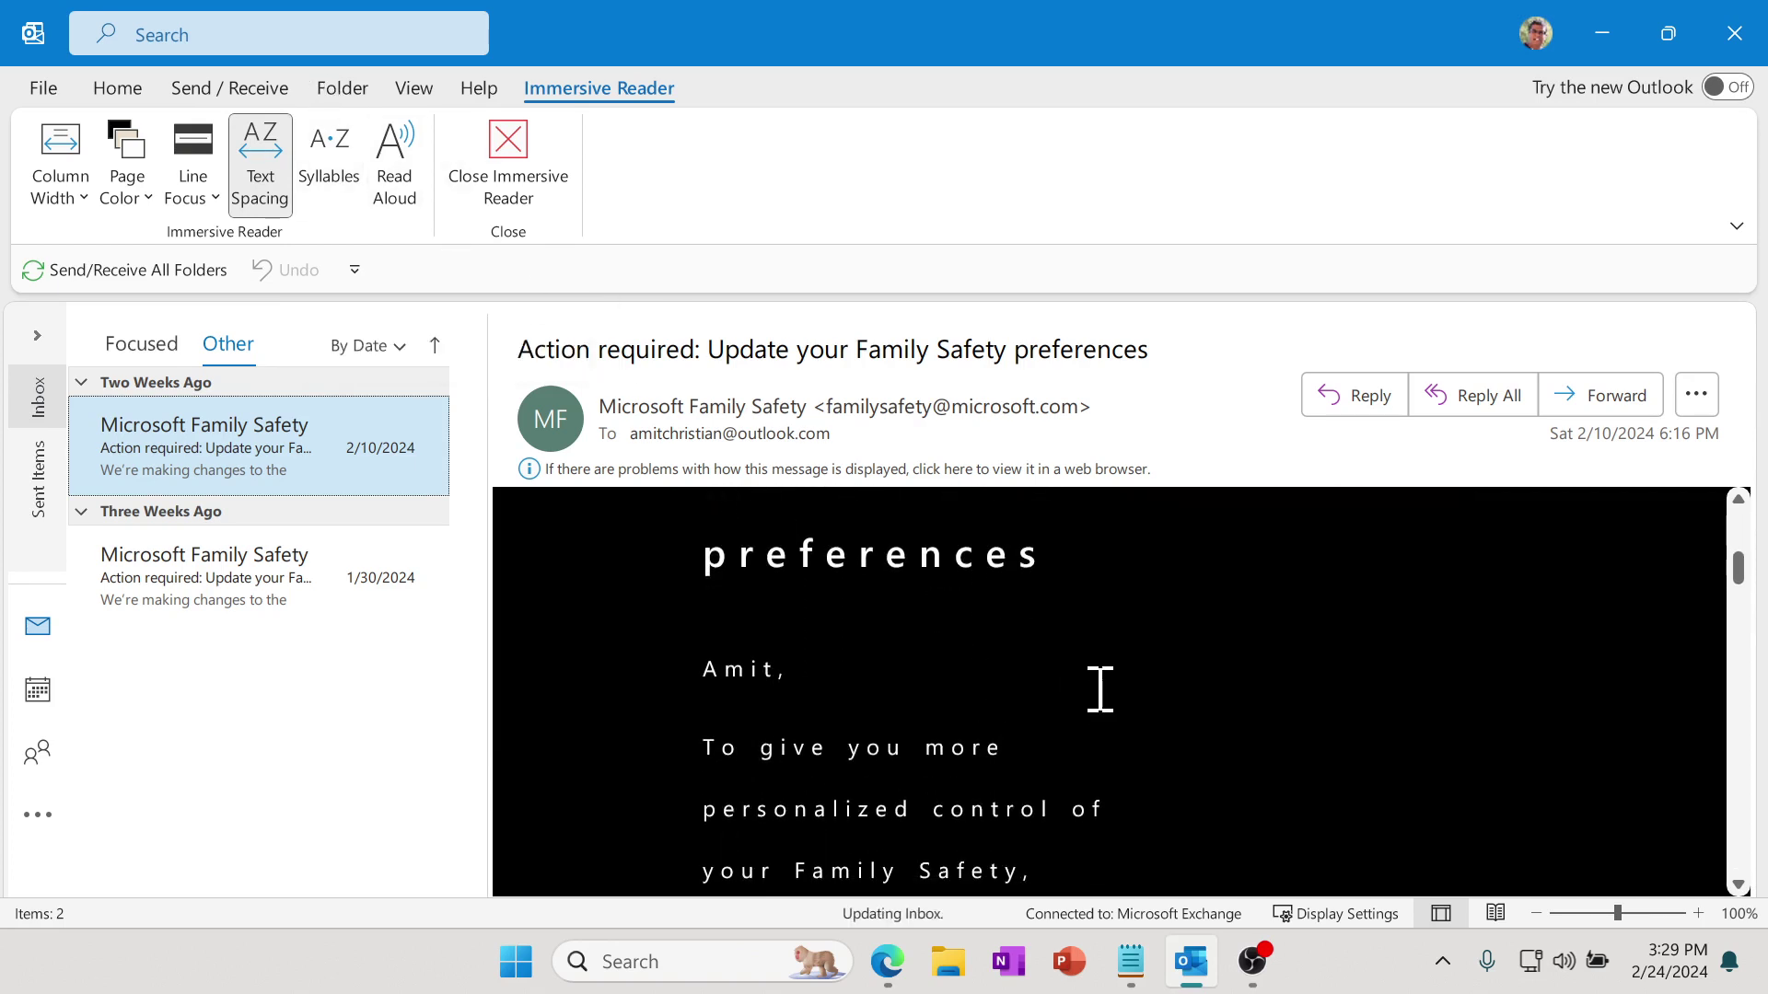
left_click(335, 193)
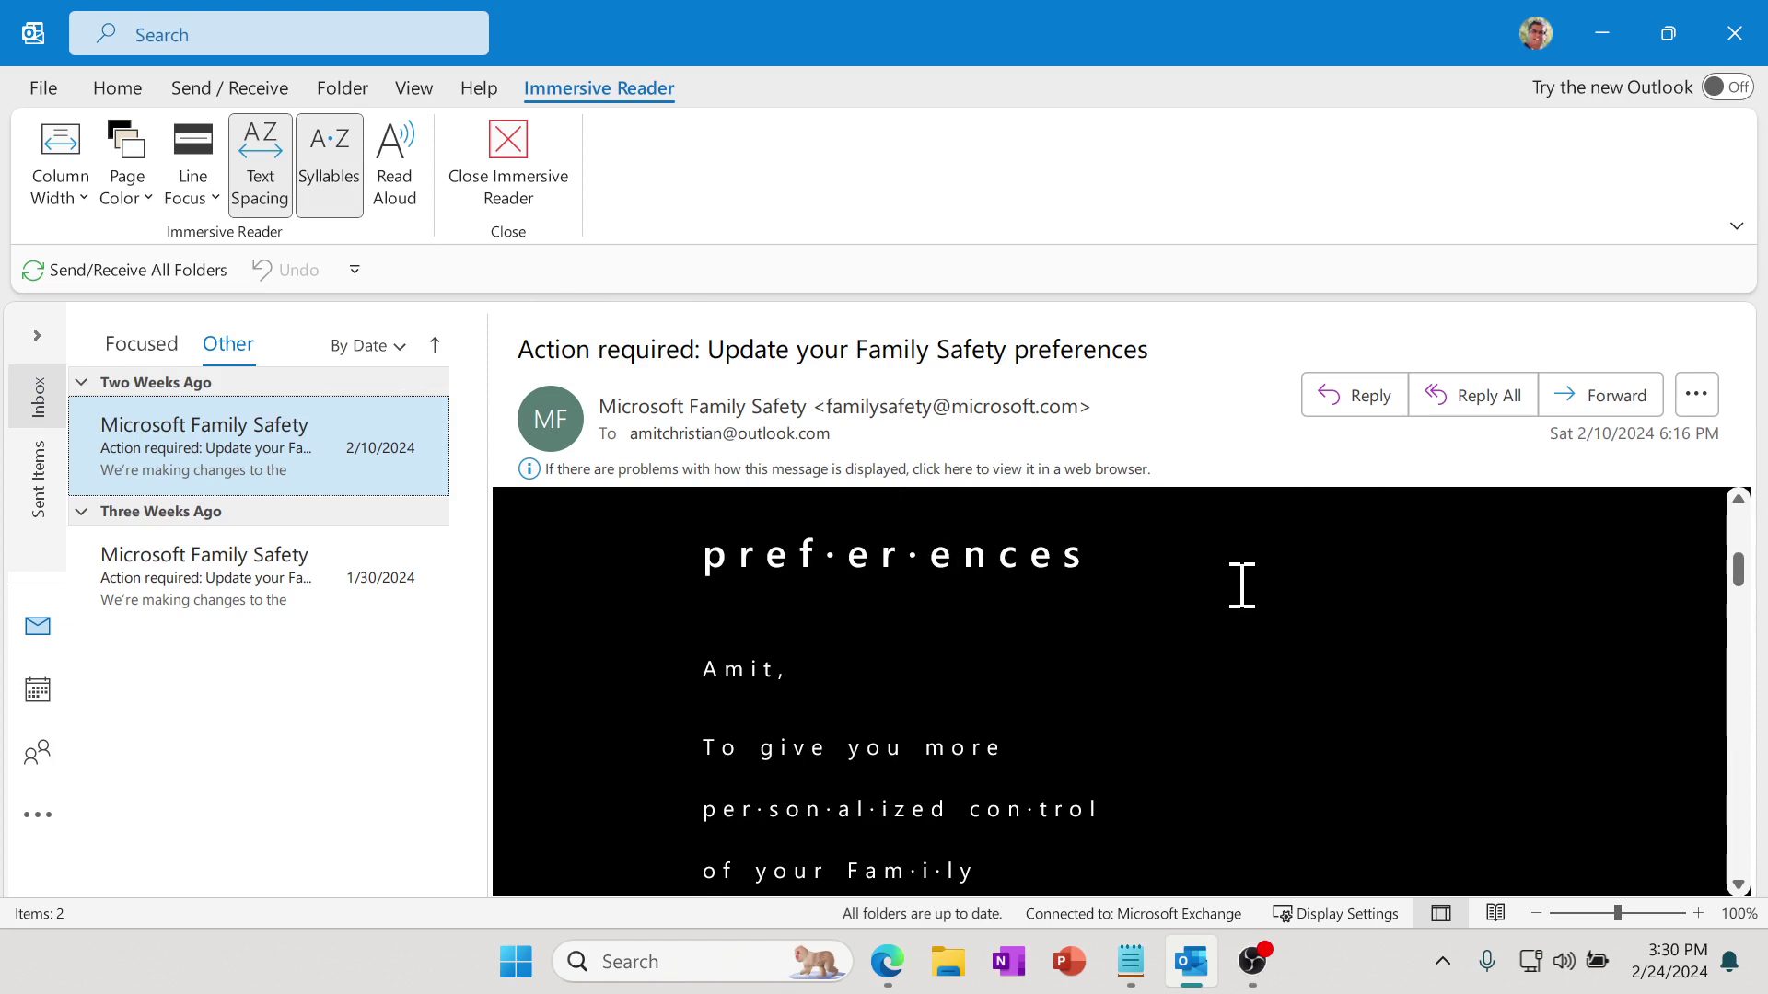
left_click(205, 194)
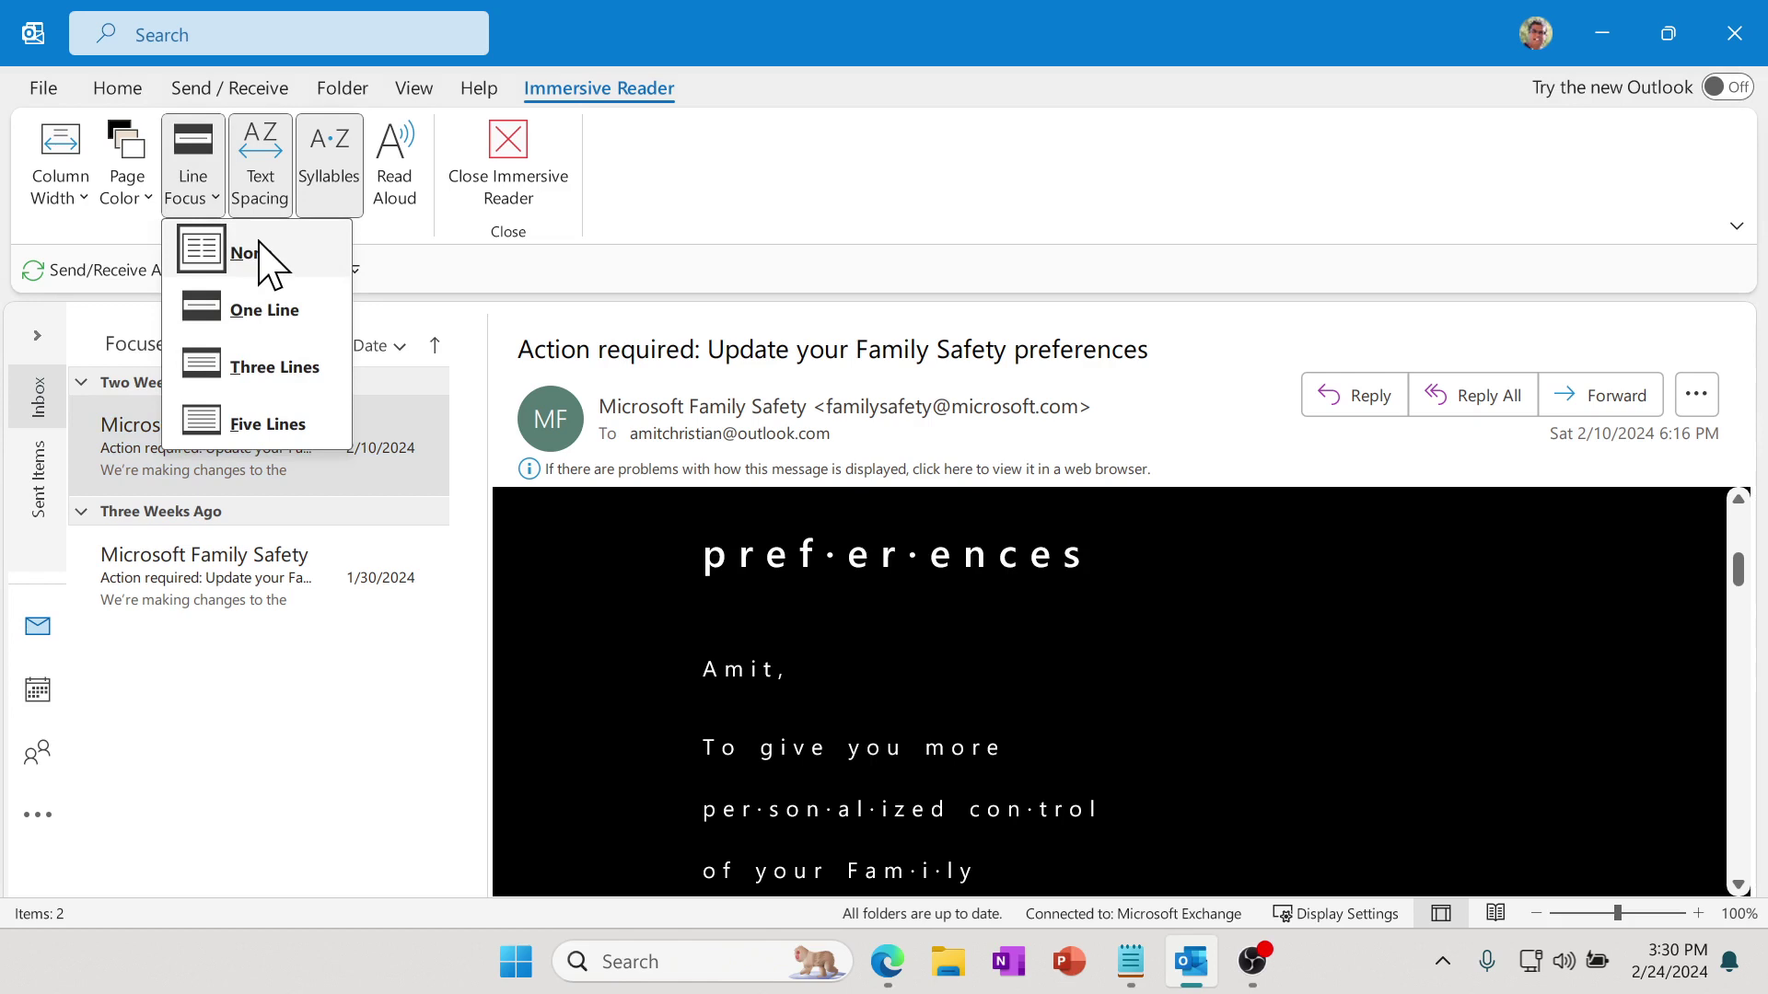
left_click(276, 424)
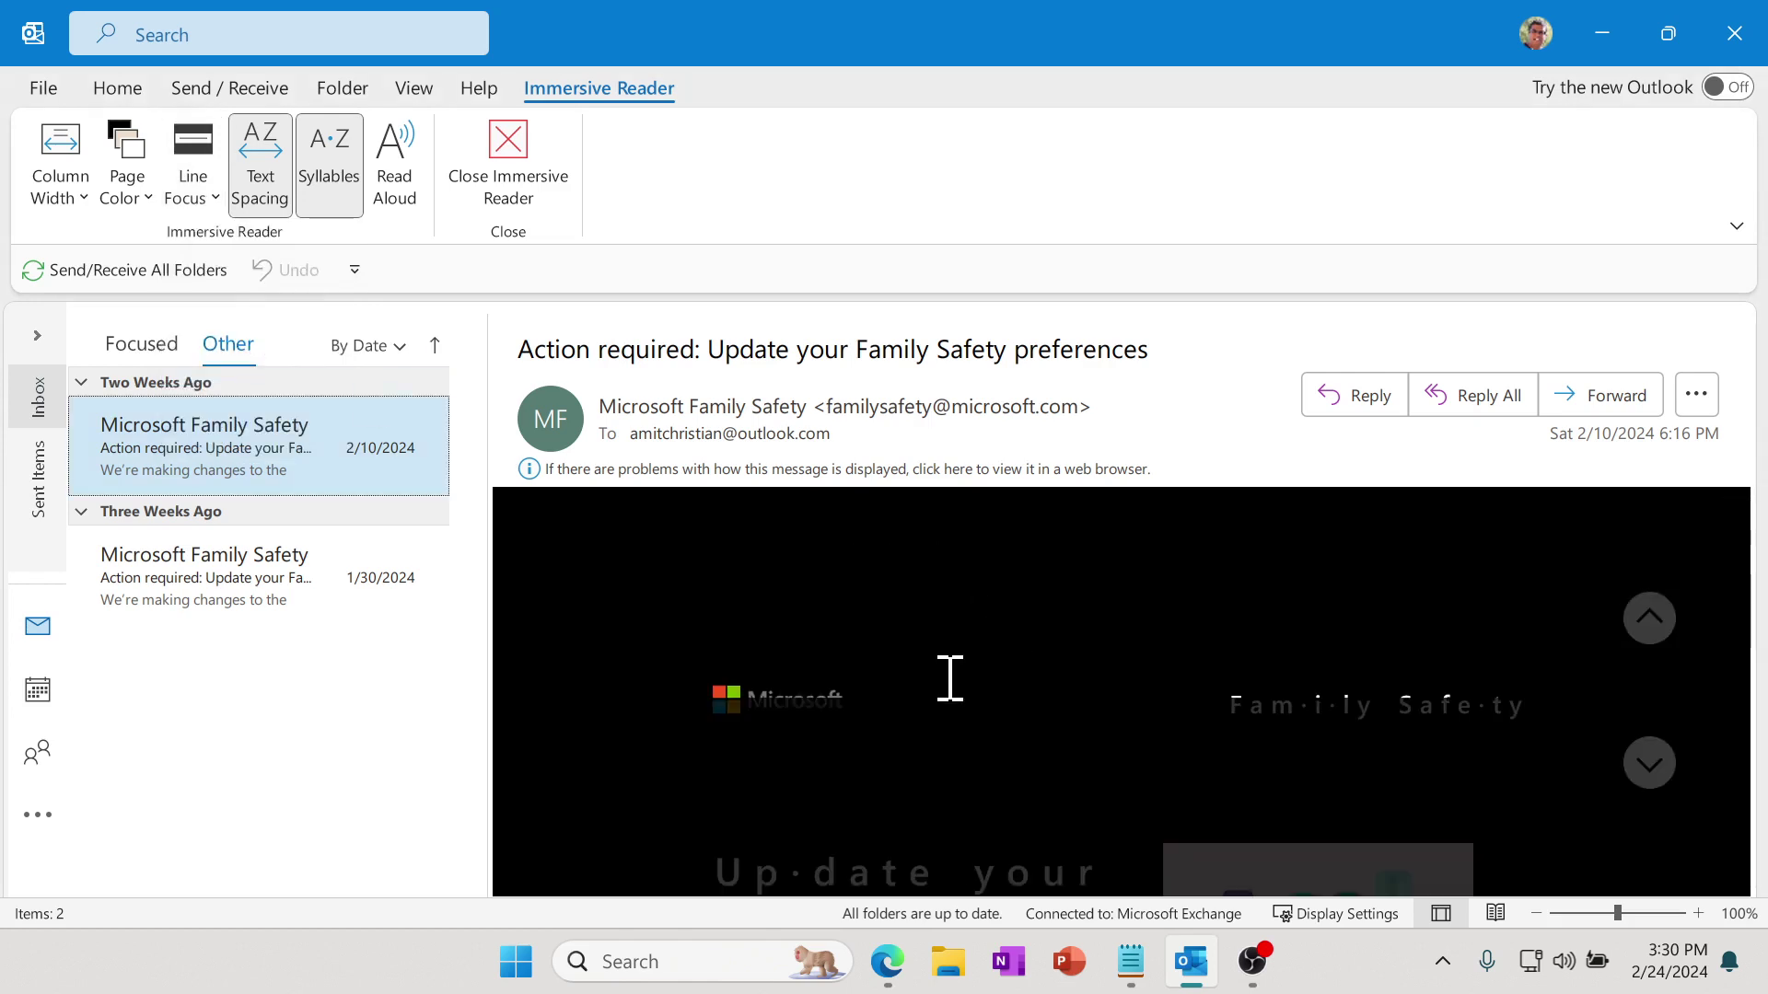
key("Down")
left_click(295, 476)
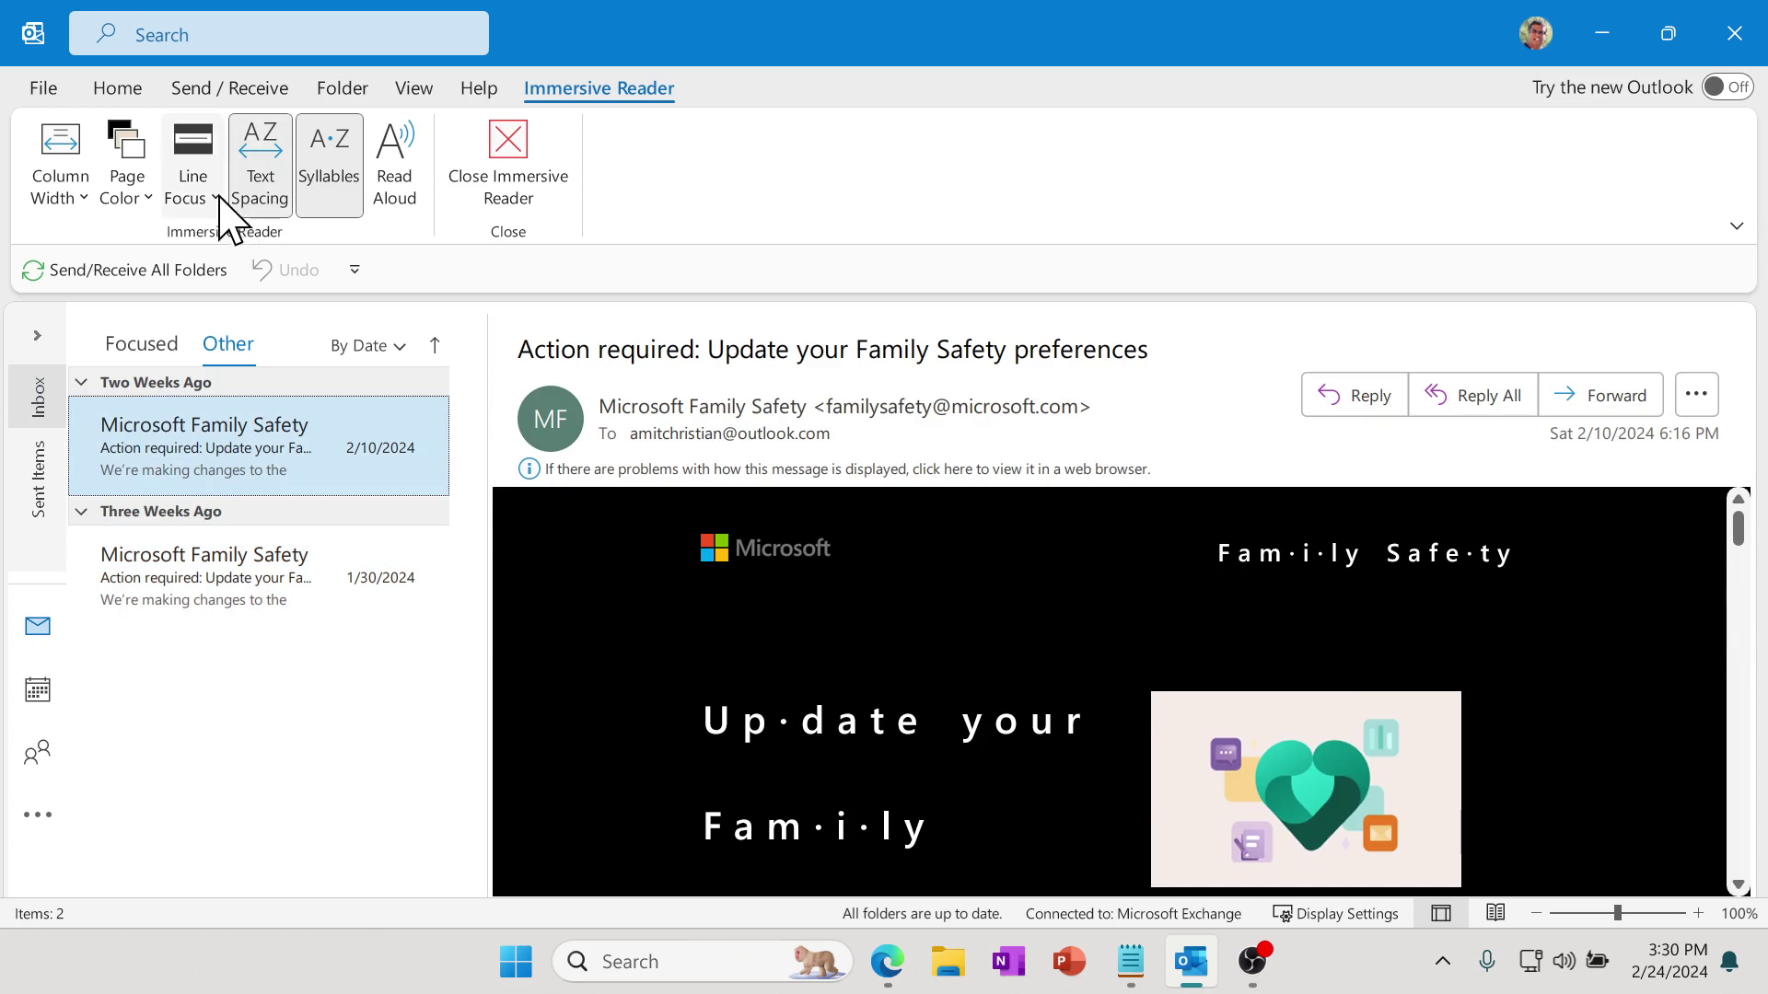
left_click(203, 191)
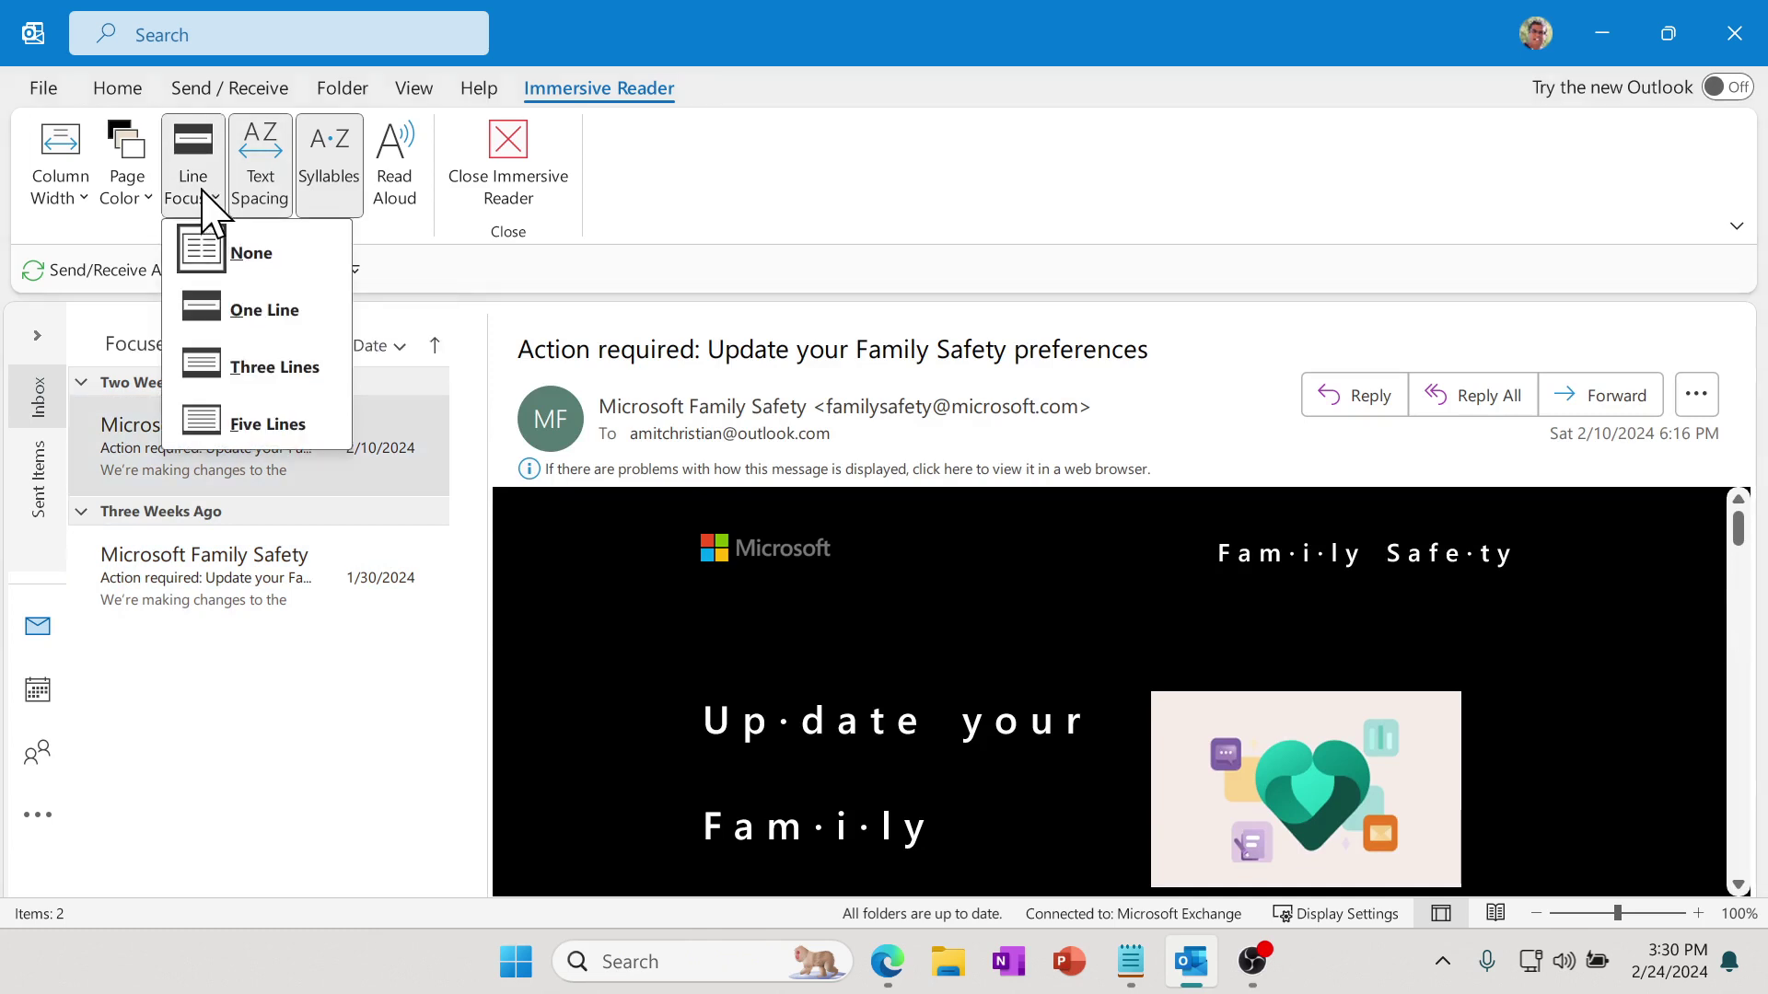
left_click(211, 263)
scroll(1080, 634, "down", 3)
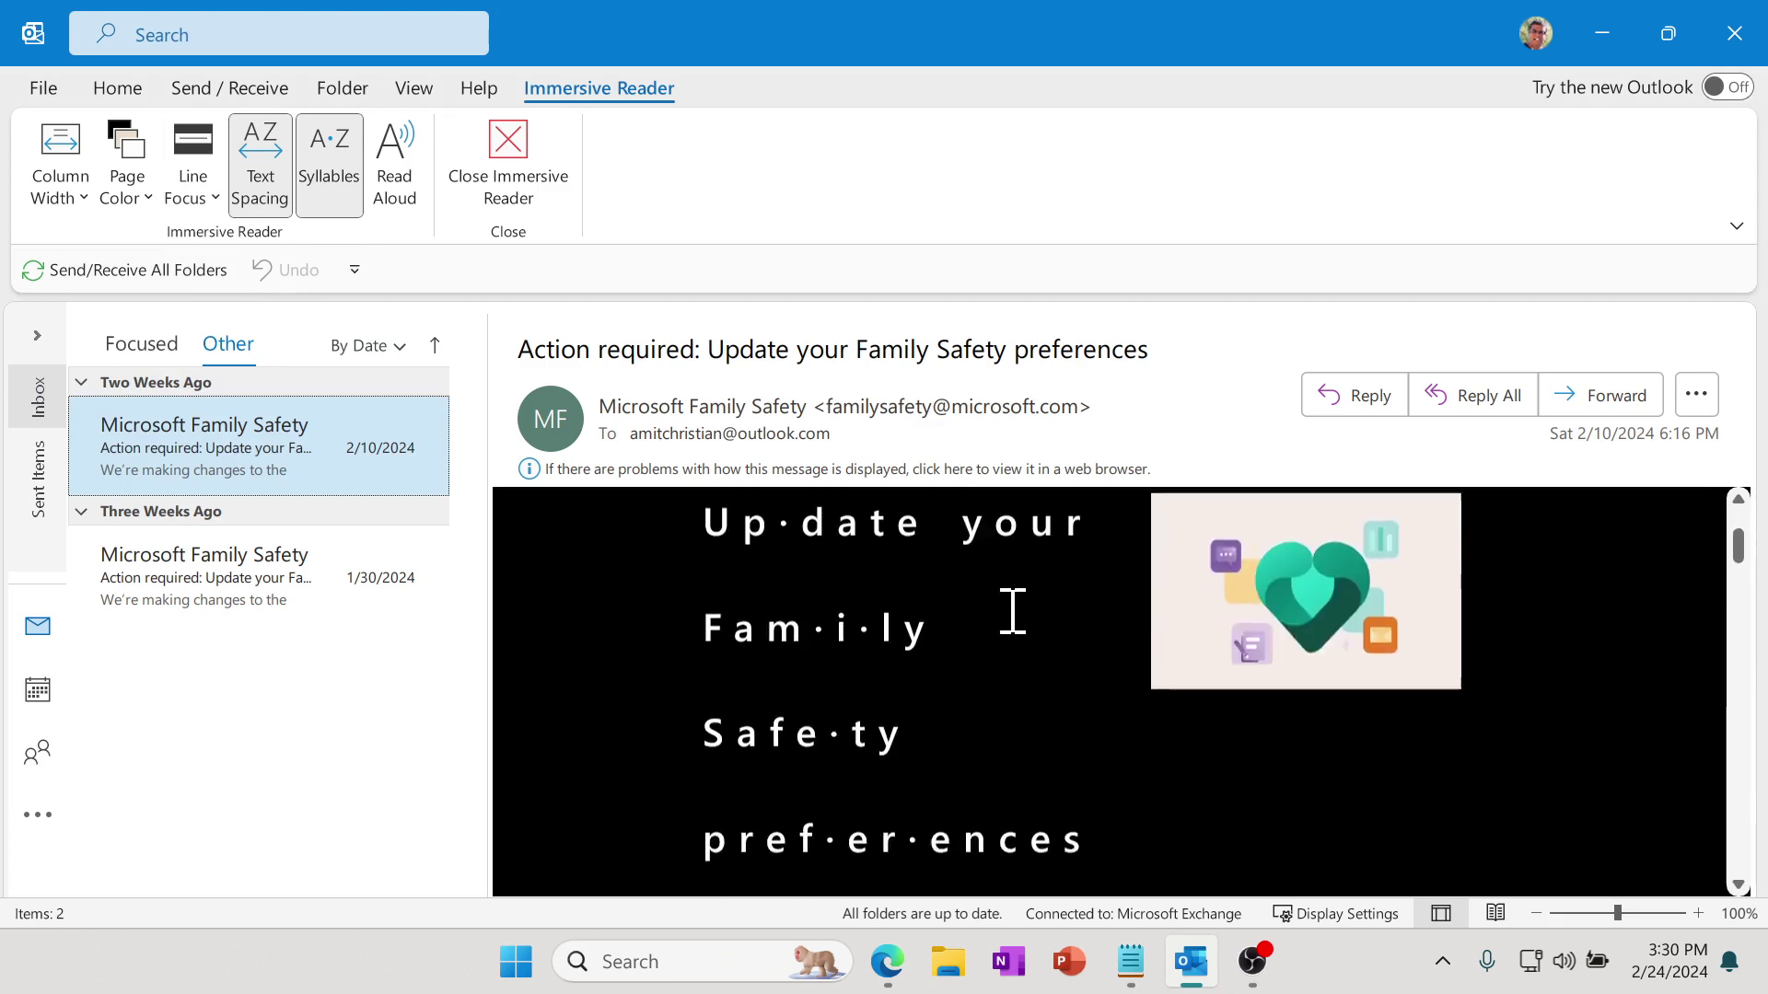
scroll(1013, 610, "down", 5)
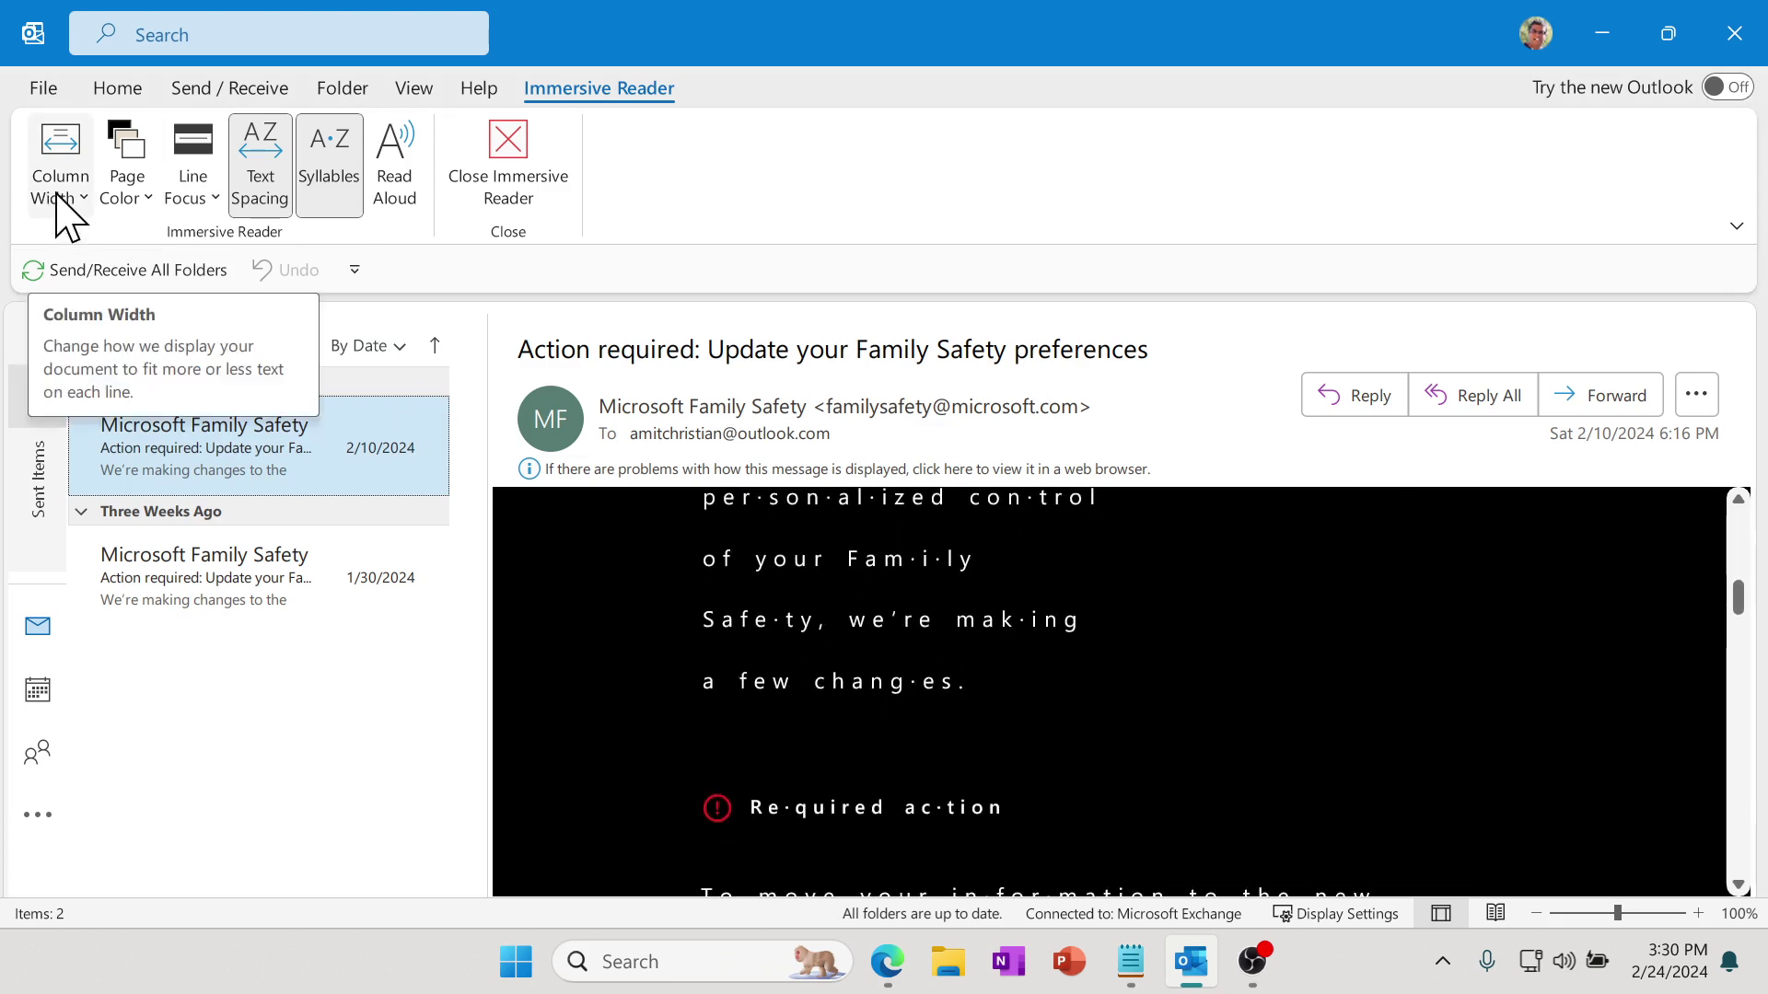
Set Column Width to Narrow, then change it to a wider Moderate setting
left_click(58, 194)
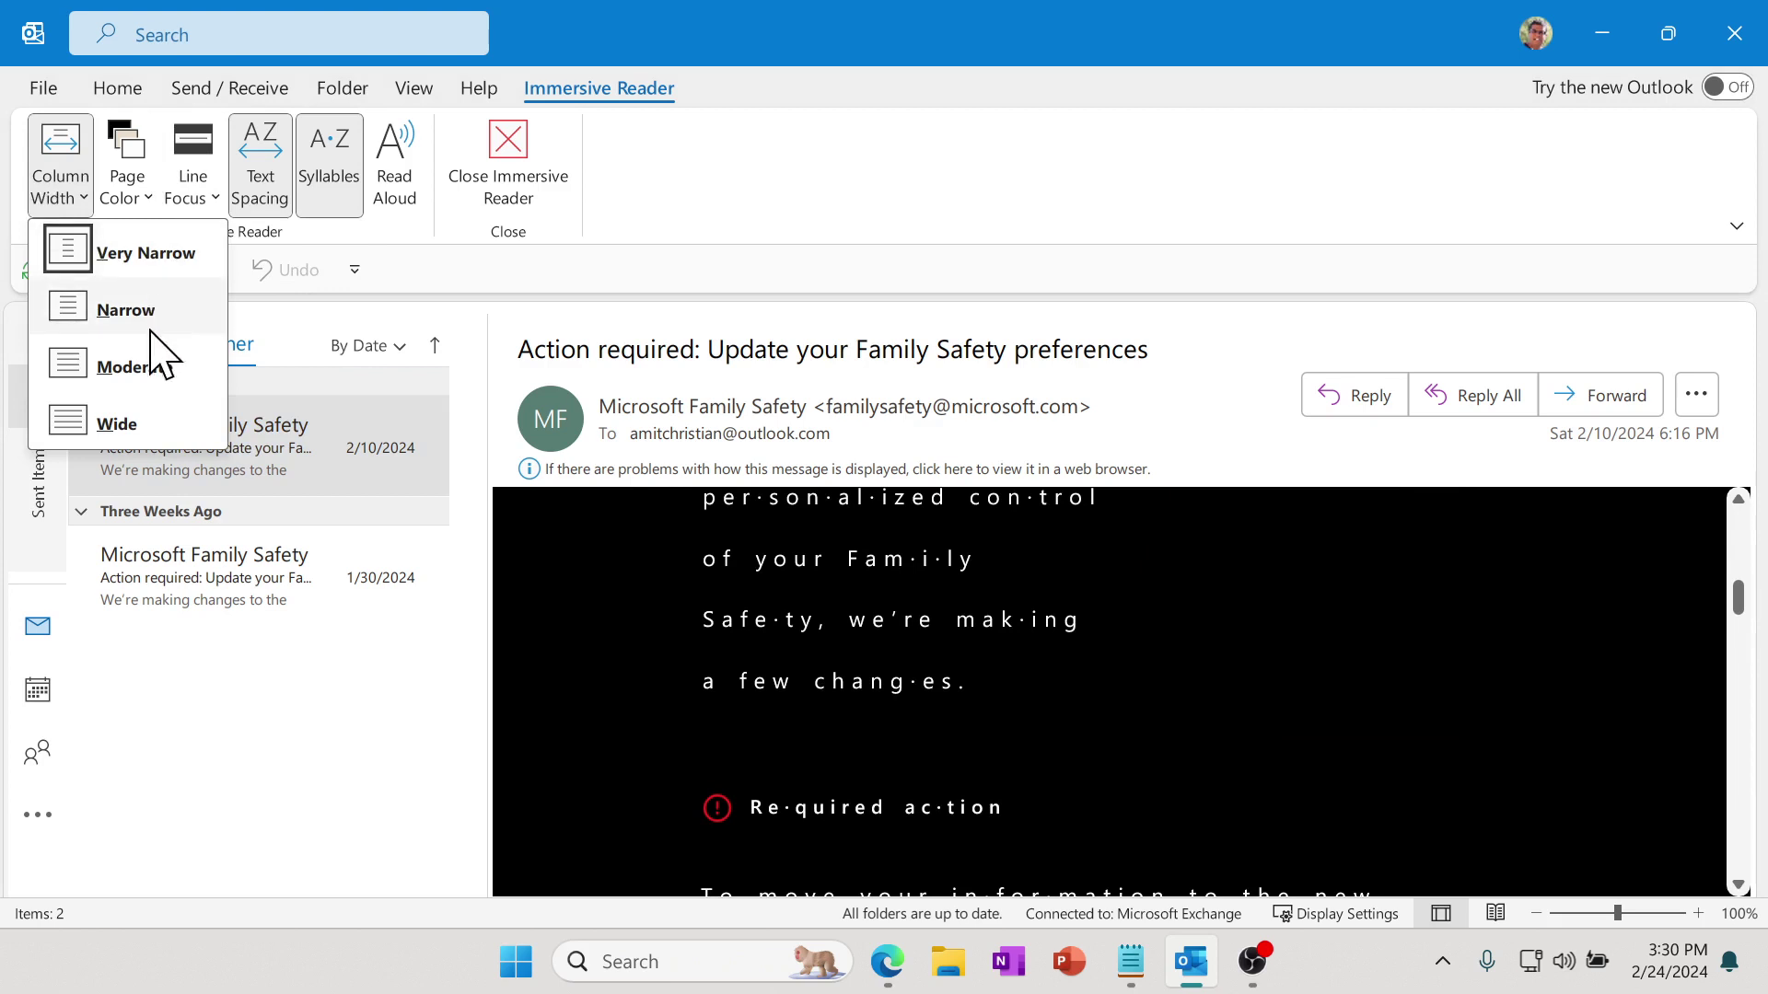
left_click(92, 328)
left_click(79, 177)
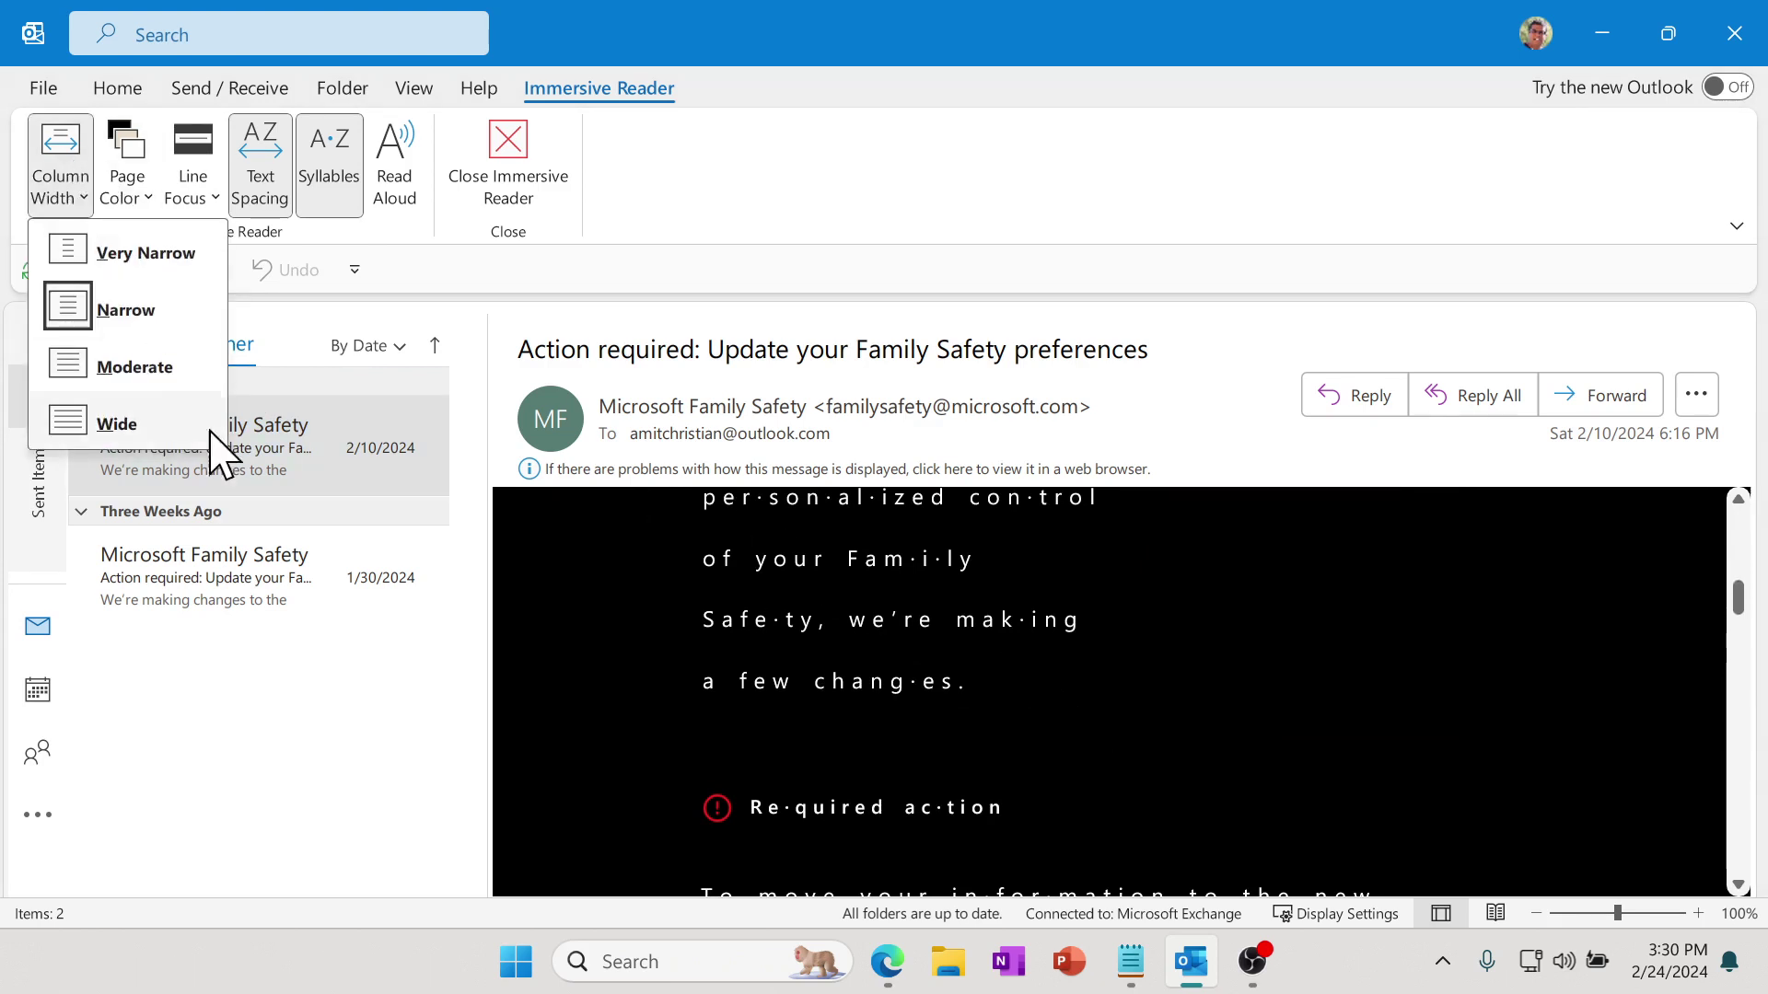
left_click(134, 369)
scroll(1392, 718, "down", 2)
scroll(1381, 715, "down", 2)
scroll(1382, 715, "up", 1)
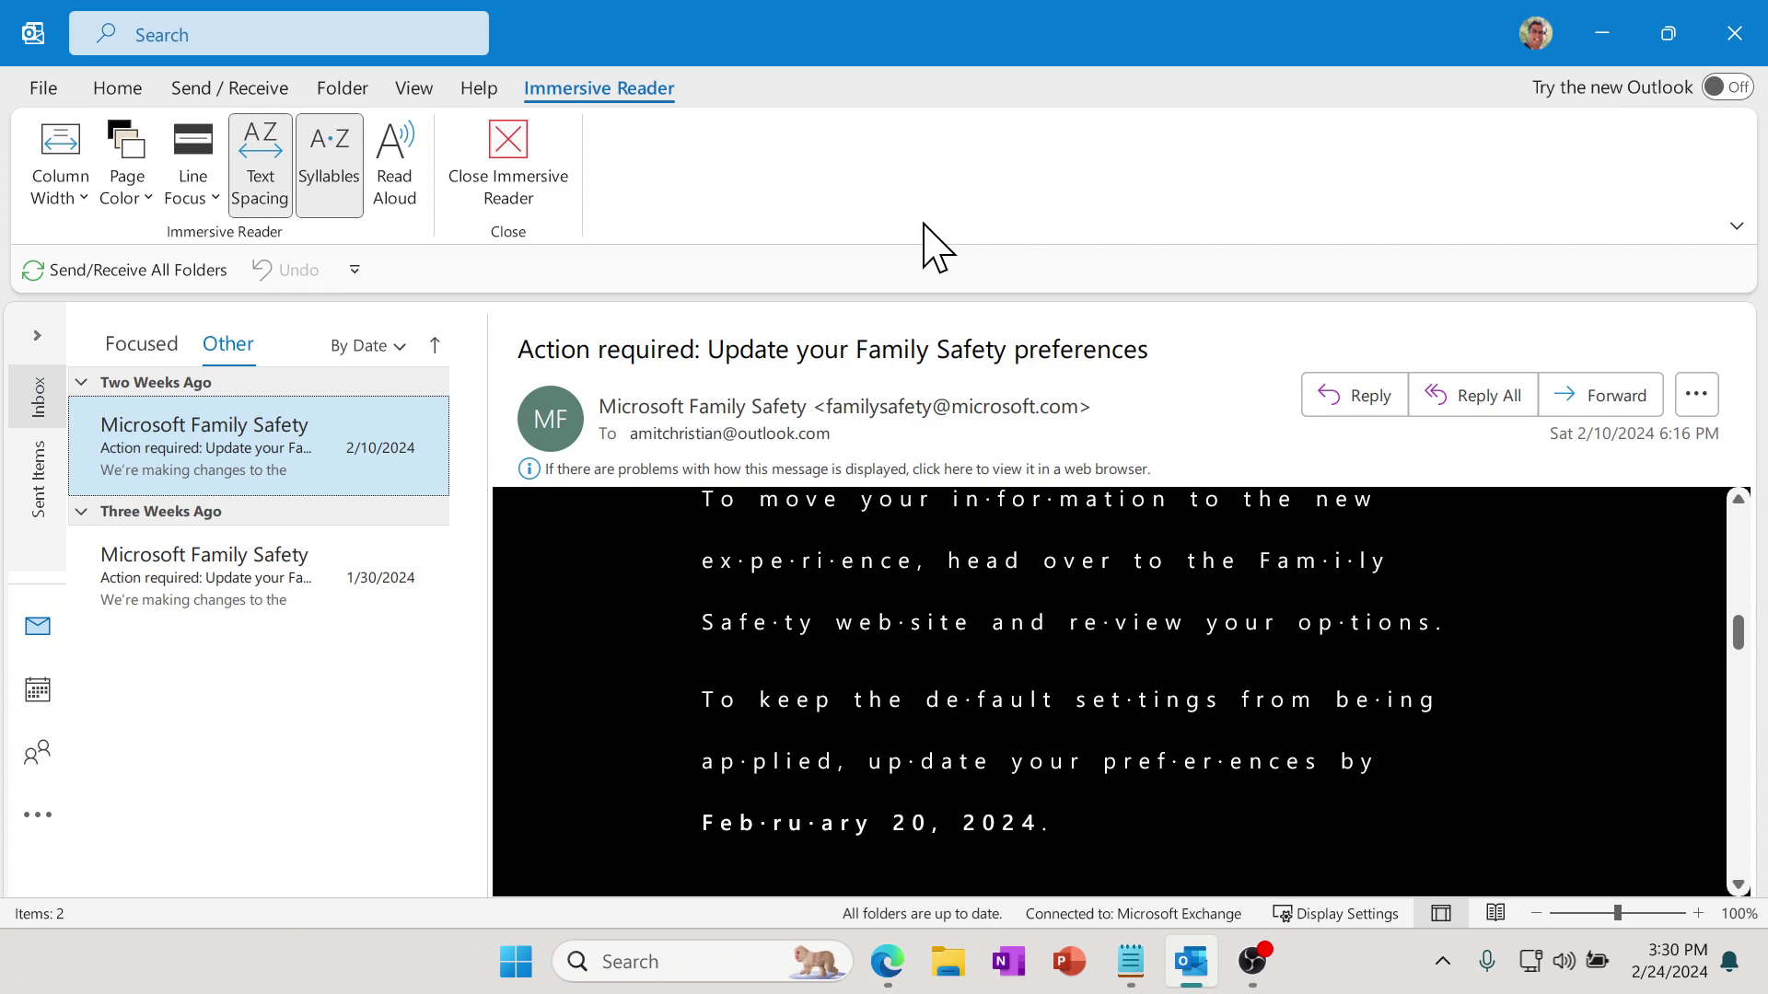
Start Read Aloud on the message in the reading pane, then pause it
left_click(402, 215)
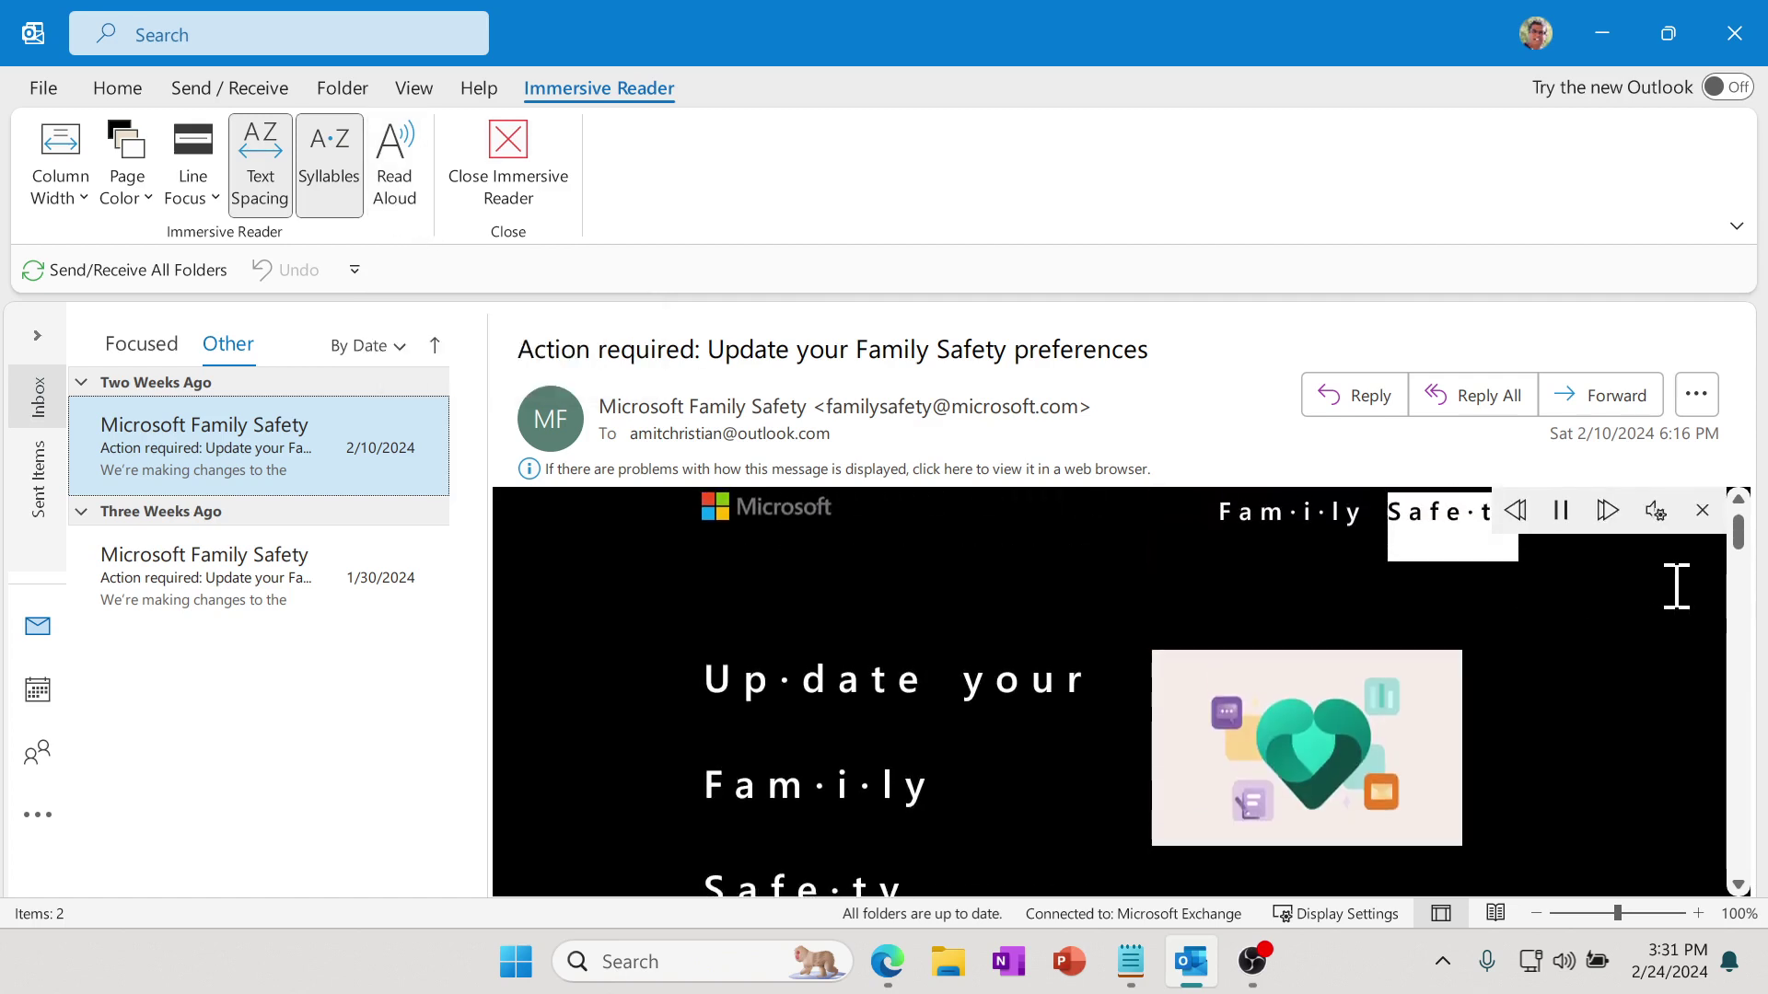
left_click(1560, 514)
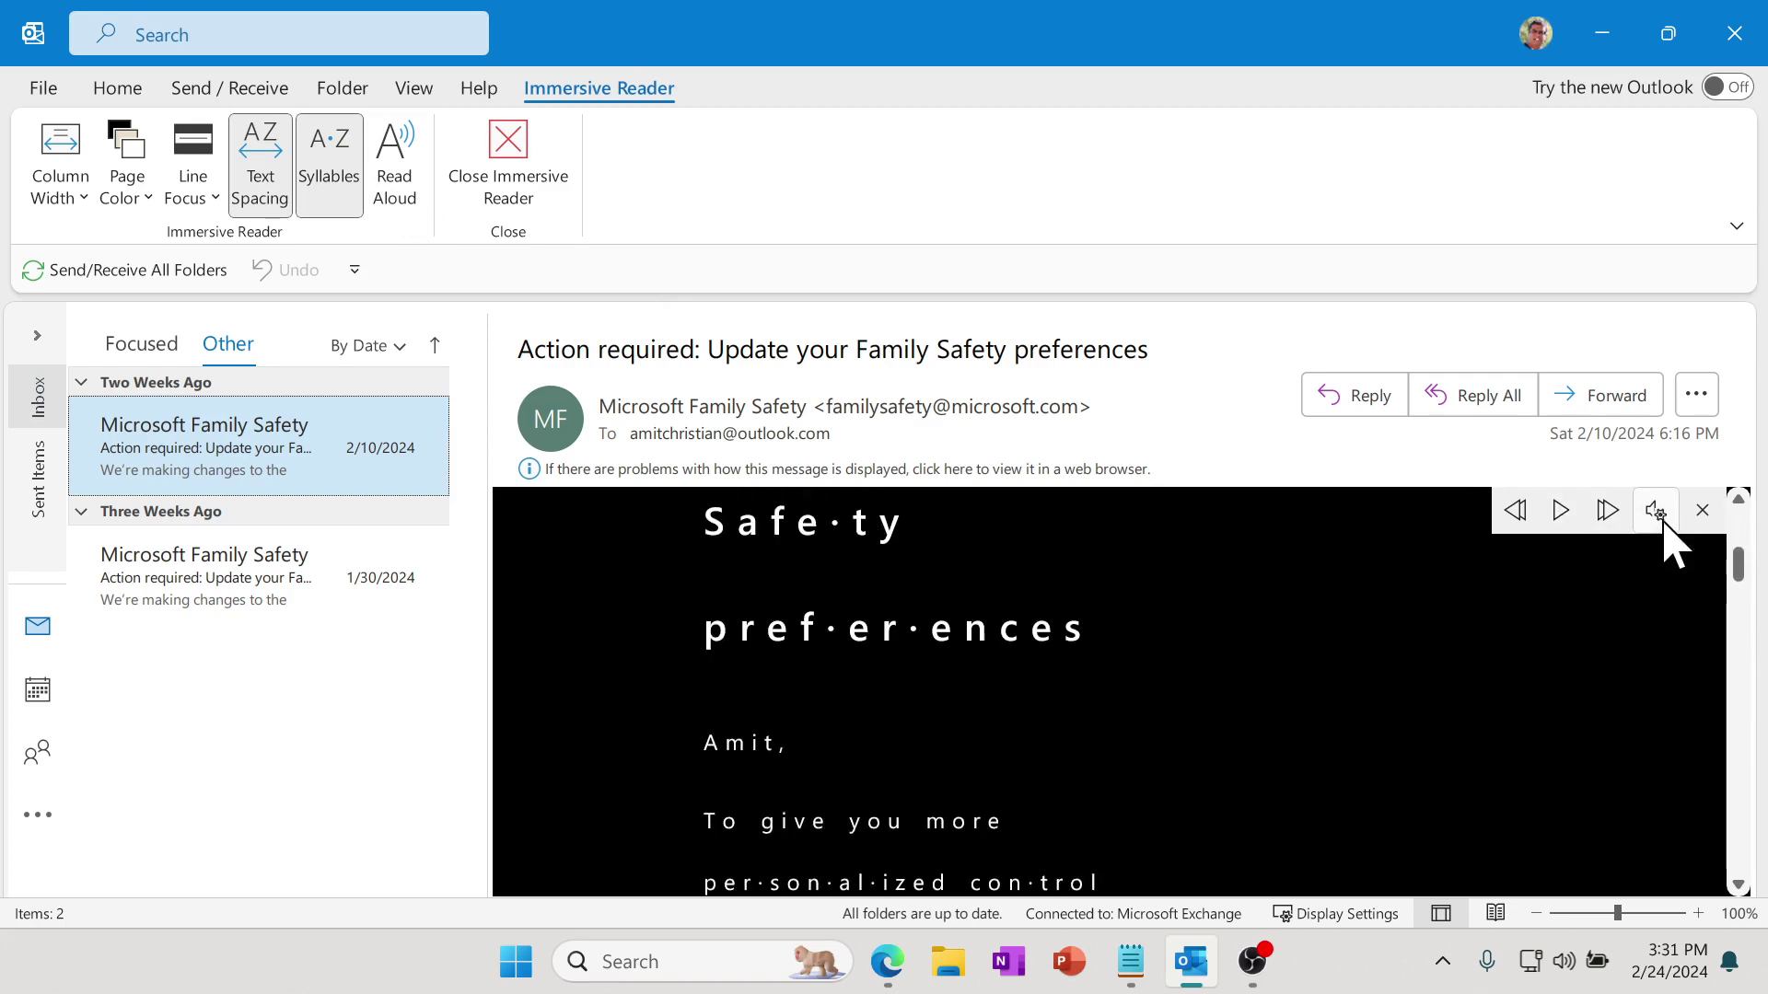
left_click_drag(1738, 569, 1738, 525)
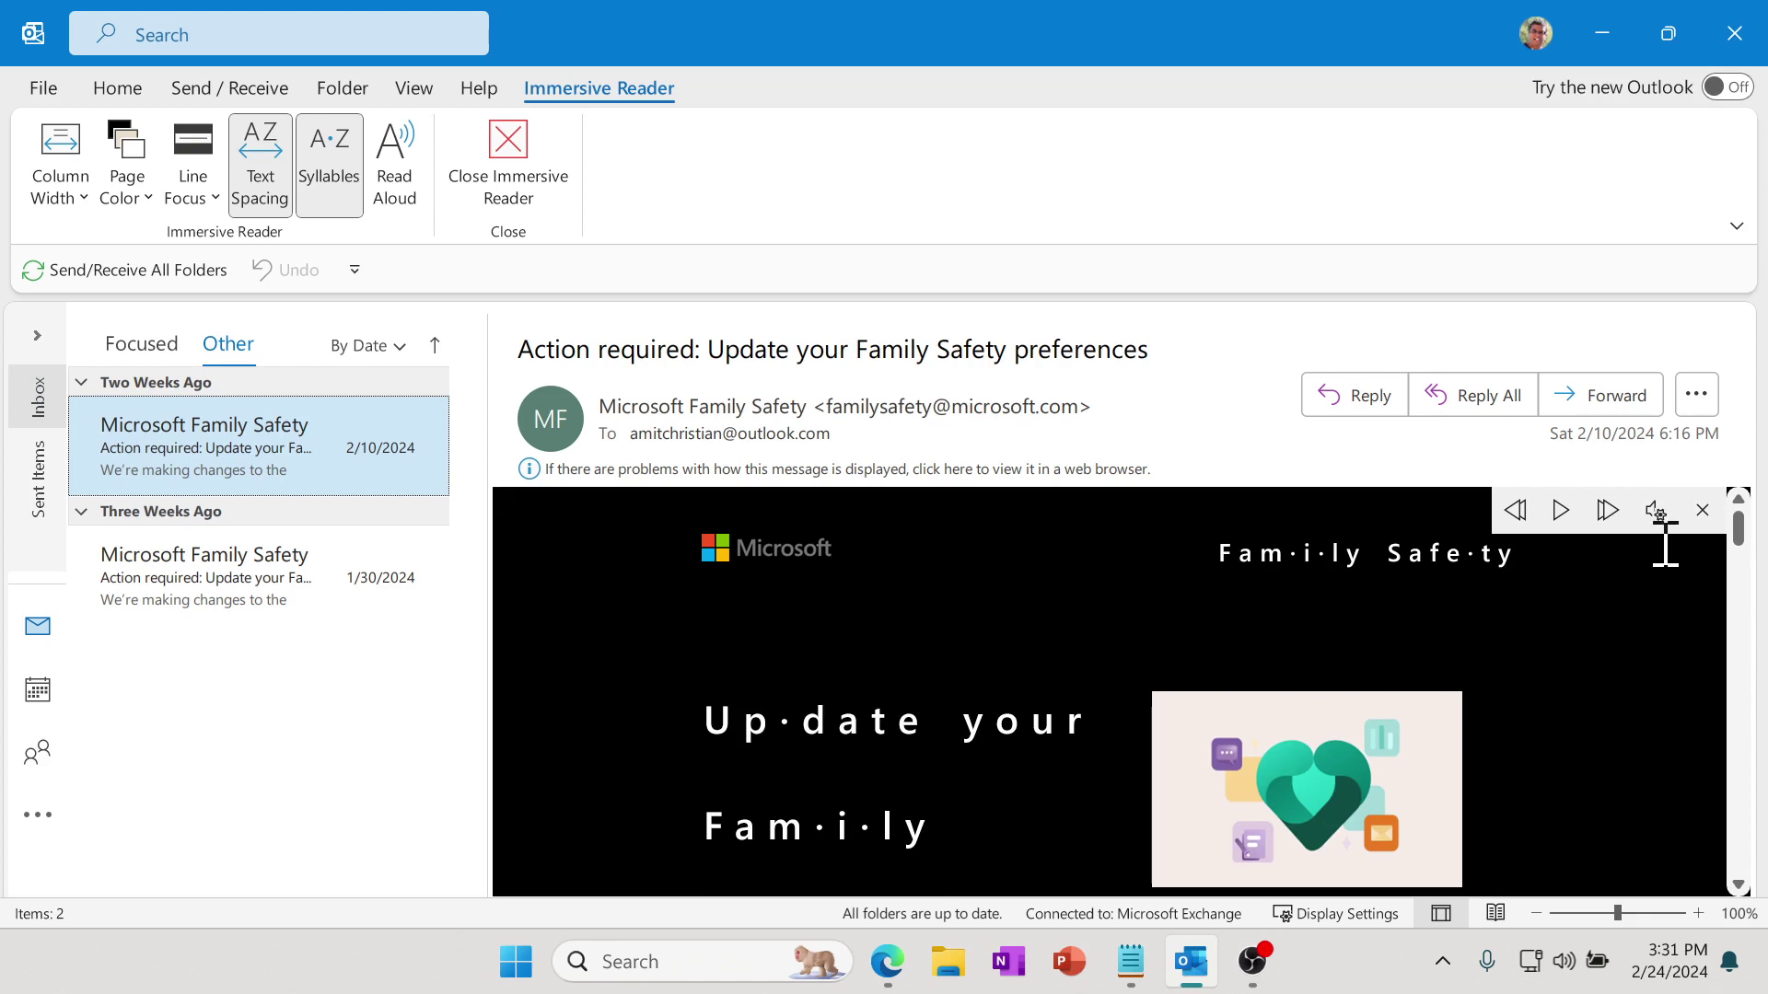
Open the Family Safety email in its own window, start Read Aloud there and pause it
double_click(167, 449)
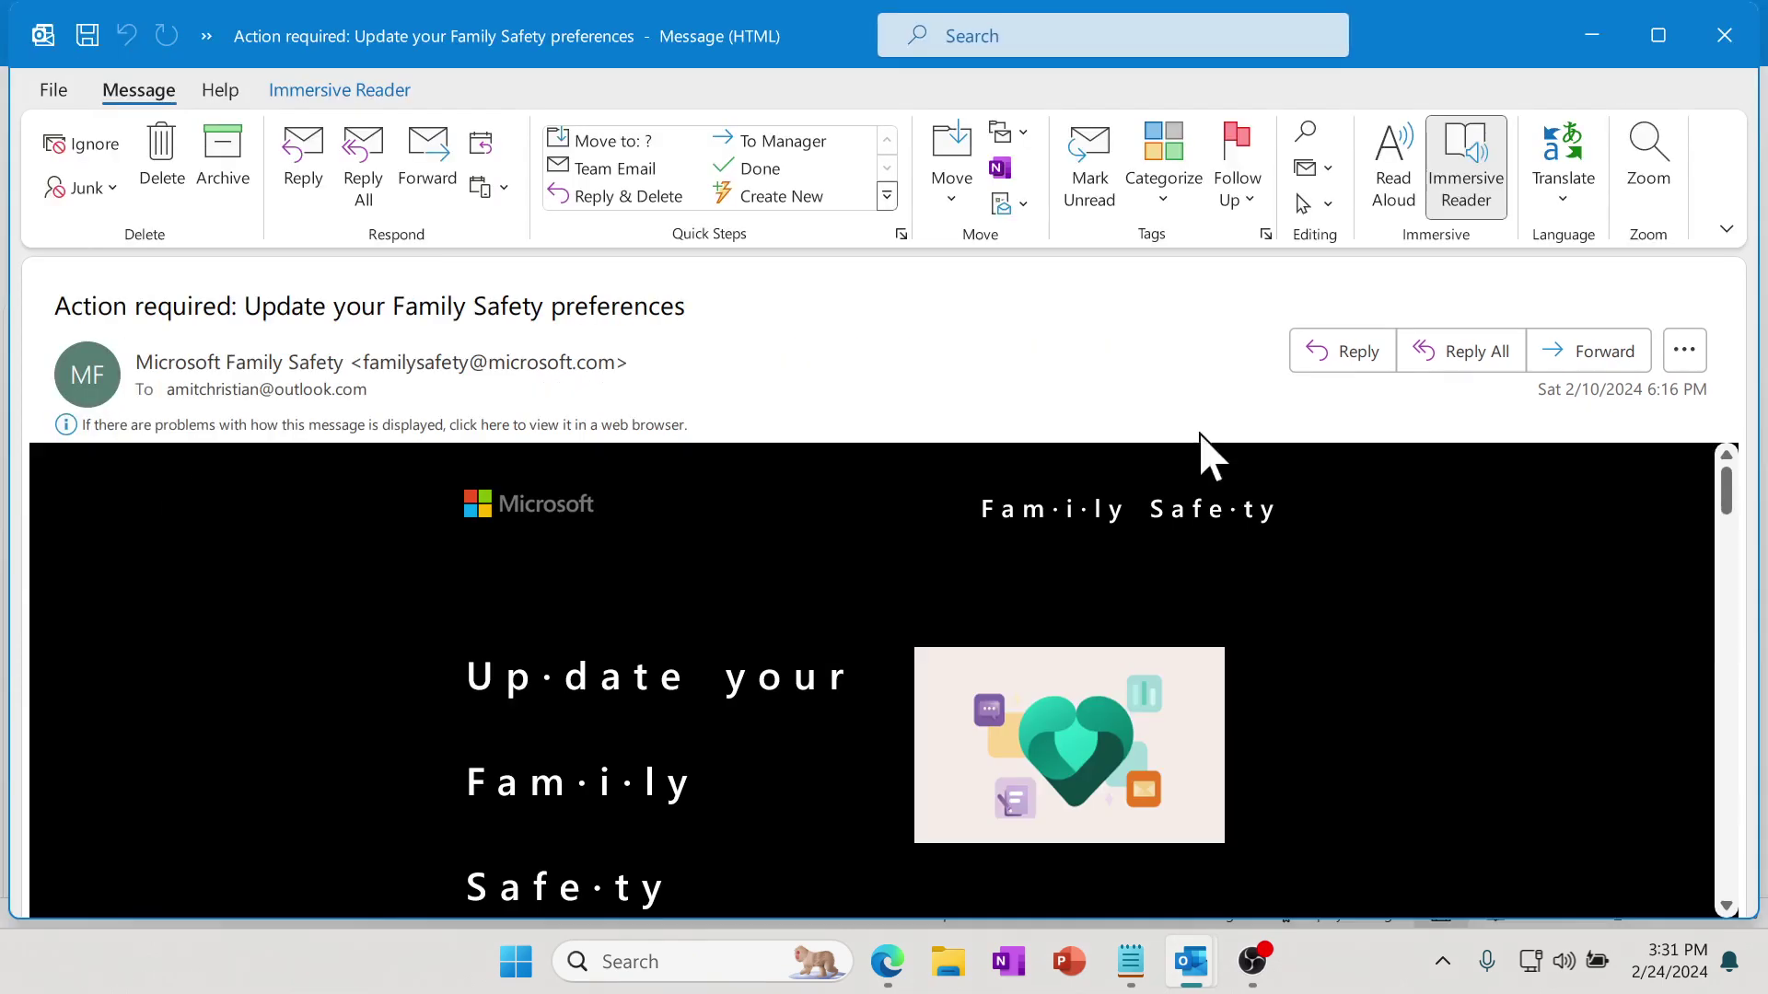
left_click(339, 91)
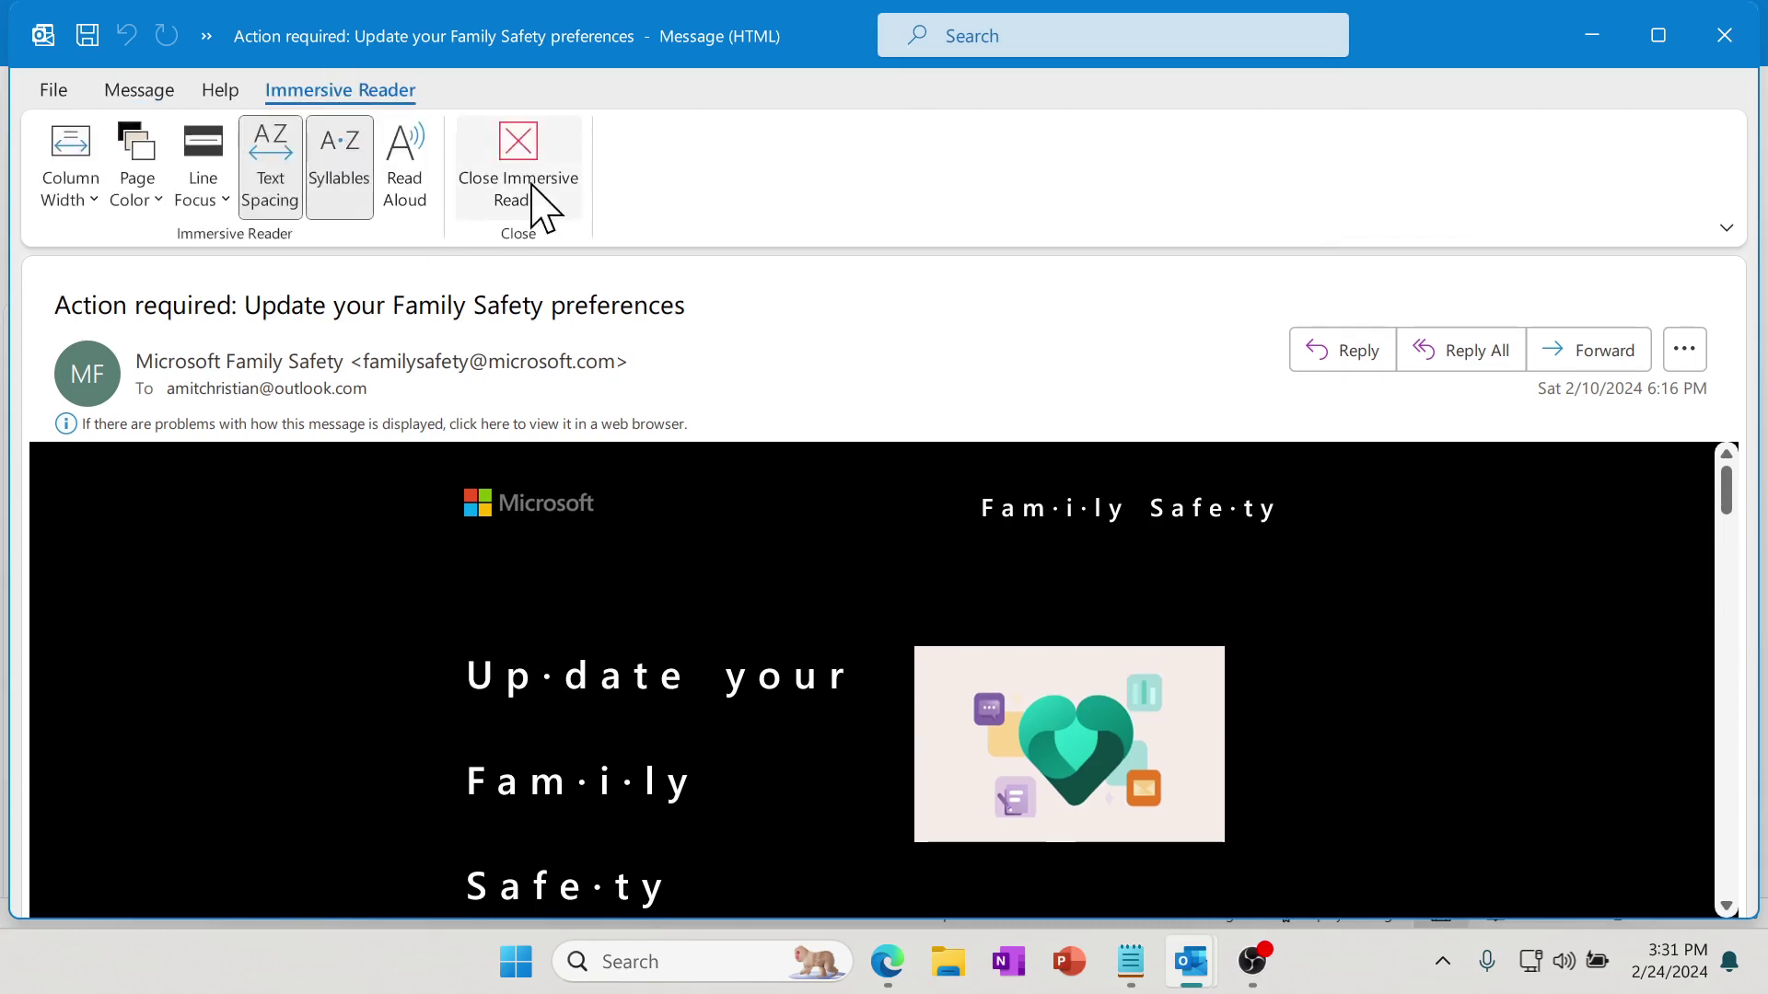
left_click(404, 186)
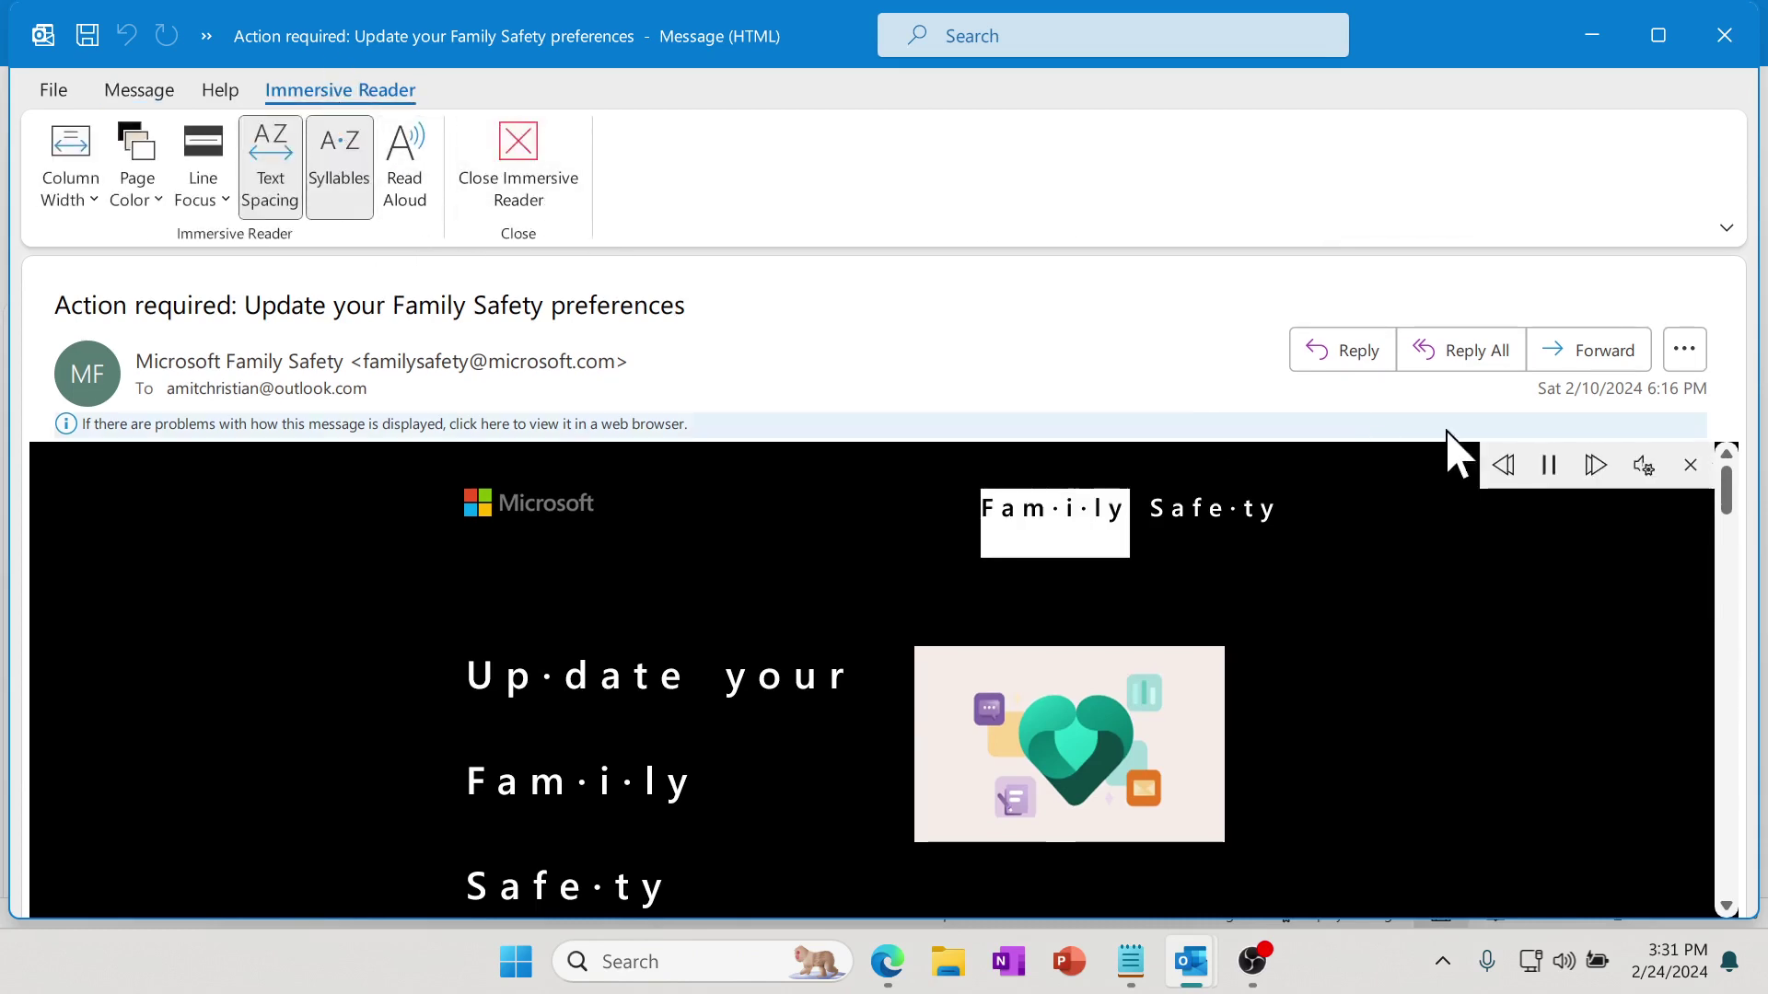
left_click(1550, 466)
Review Read Aloud voice settings, keep Microsoft Zira, and close the Read Aloud toolbar
left_click(1643, 468)
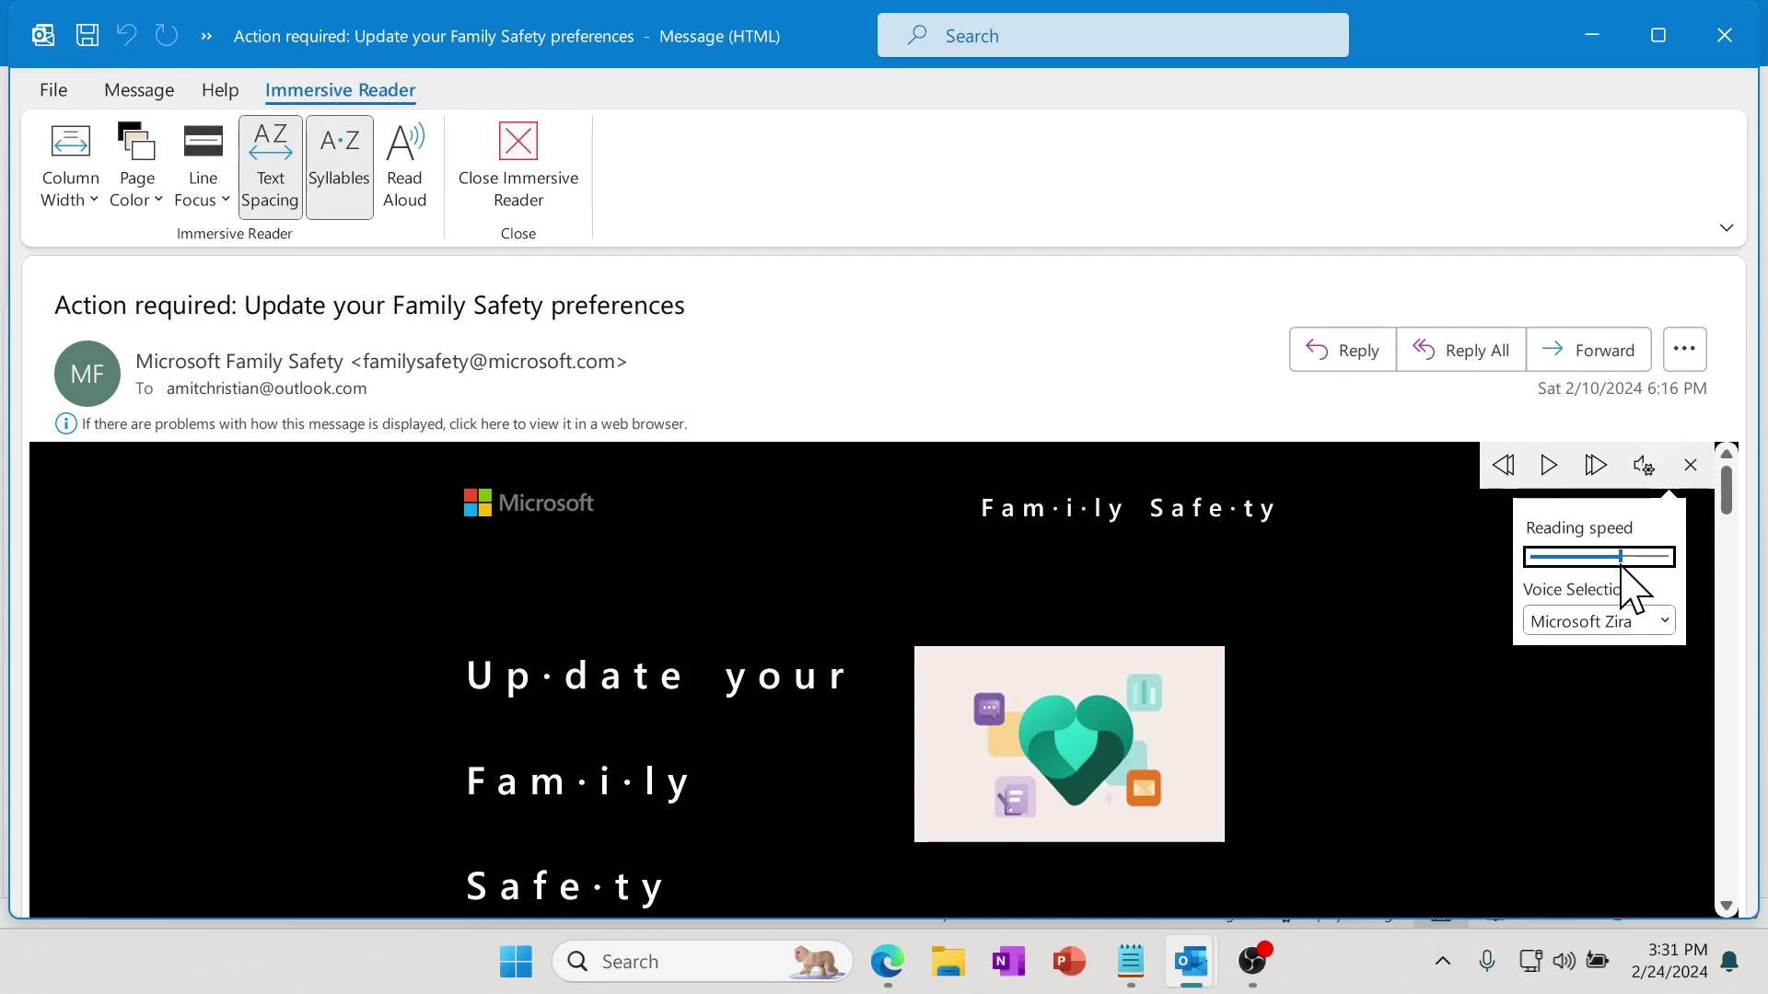
left_click(1665, 623)
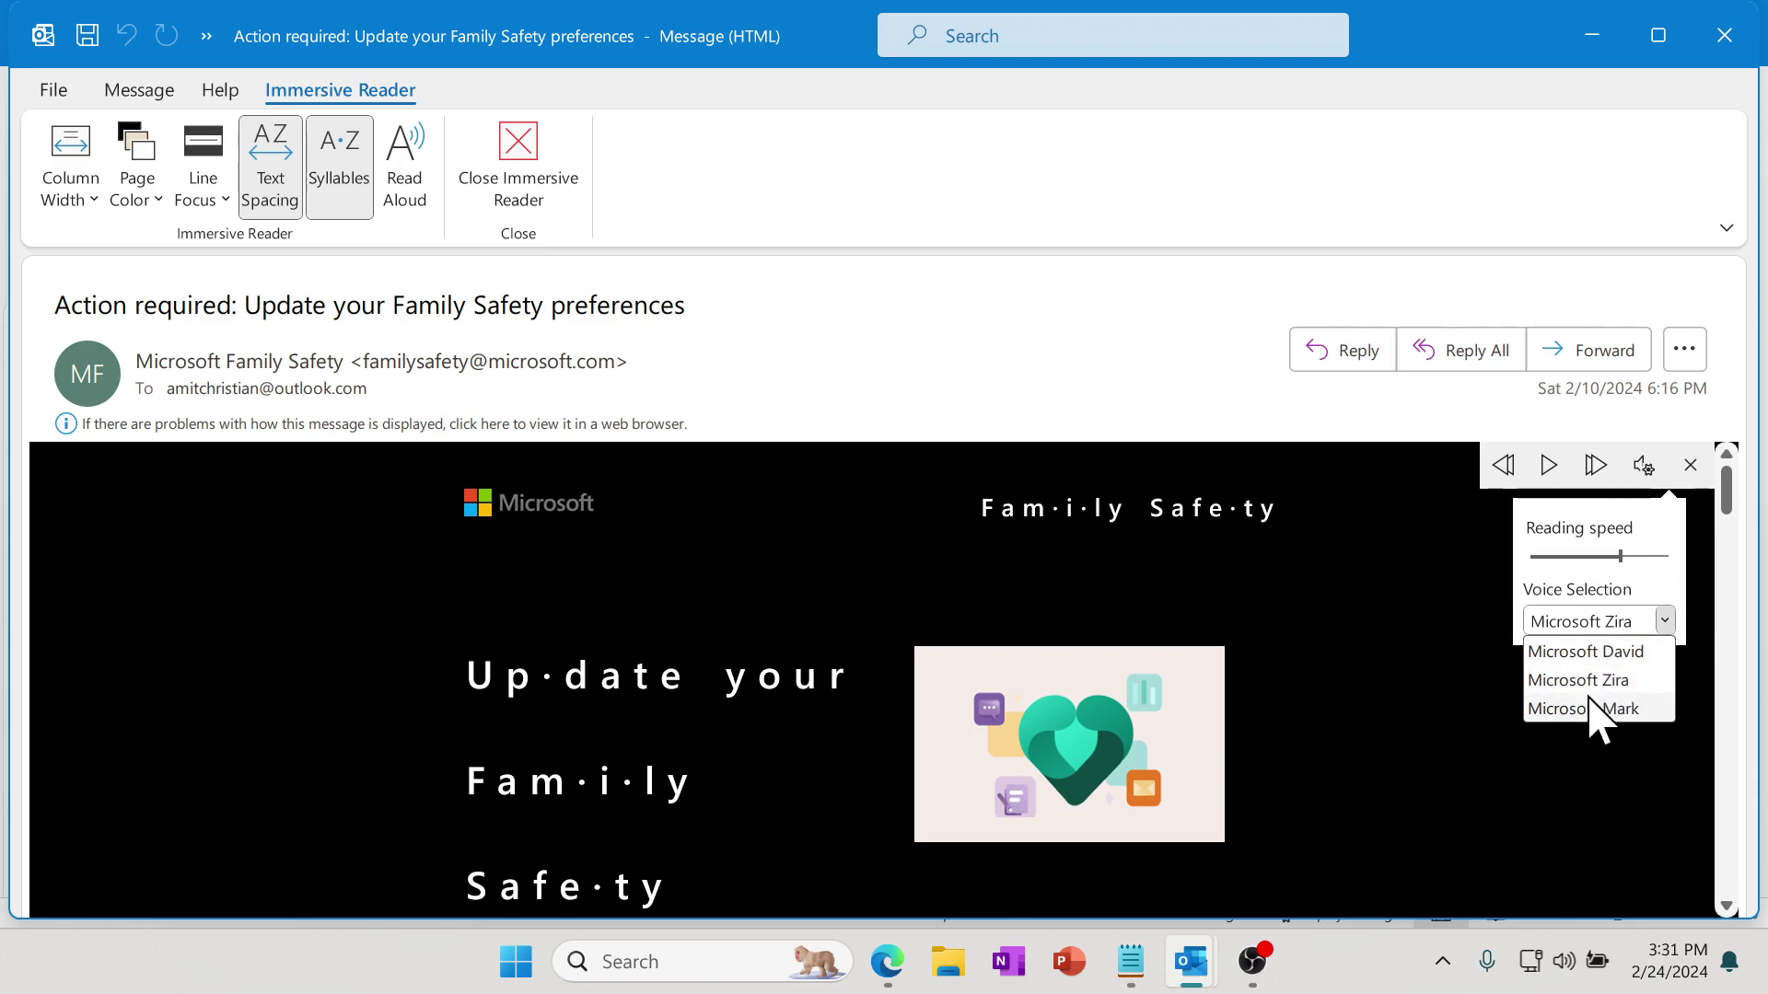
left_click(1668, 634)
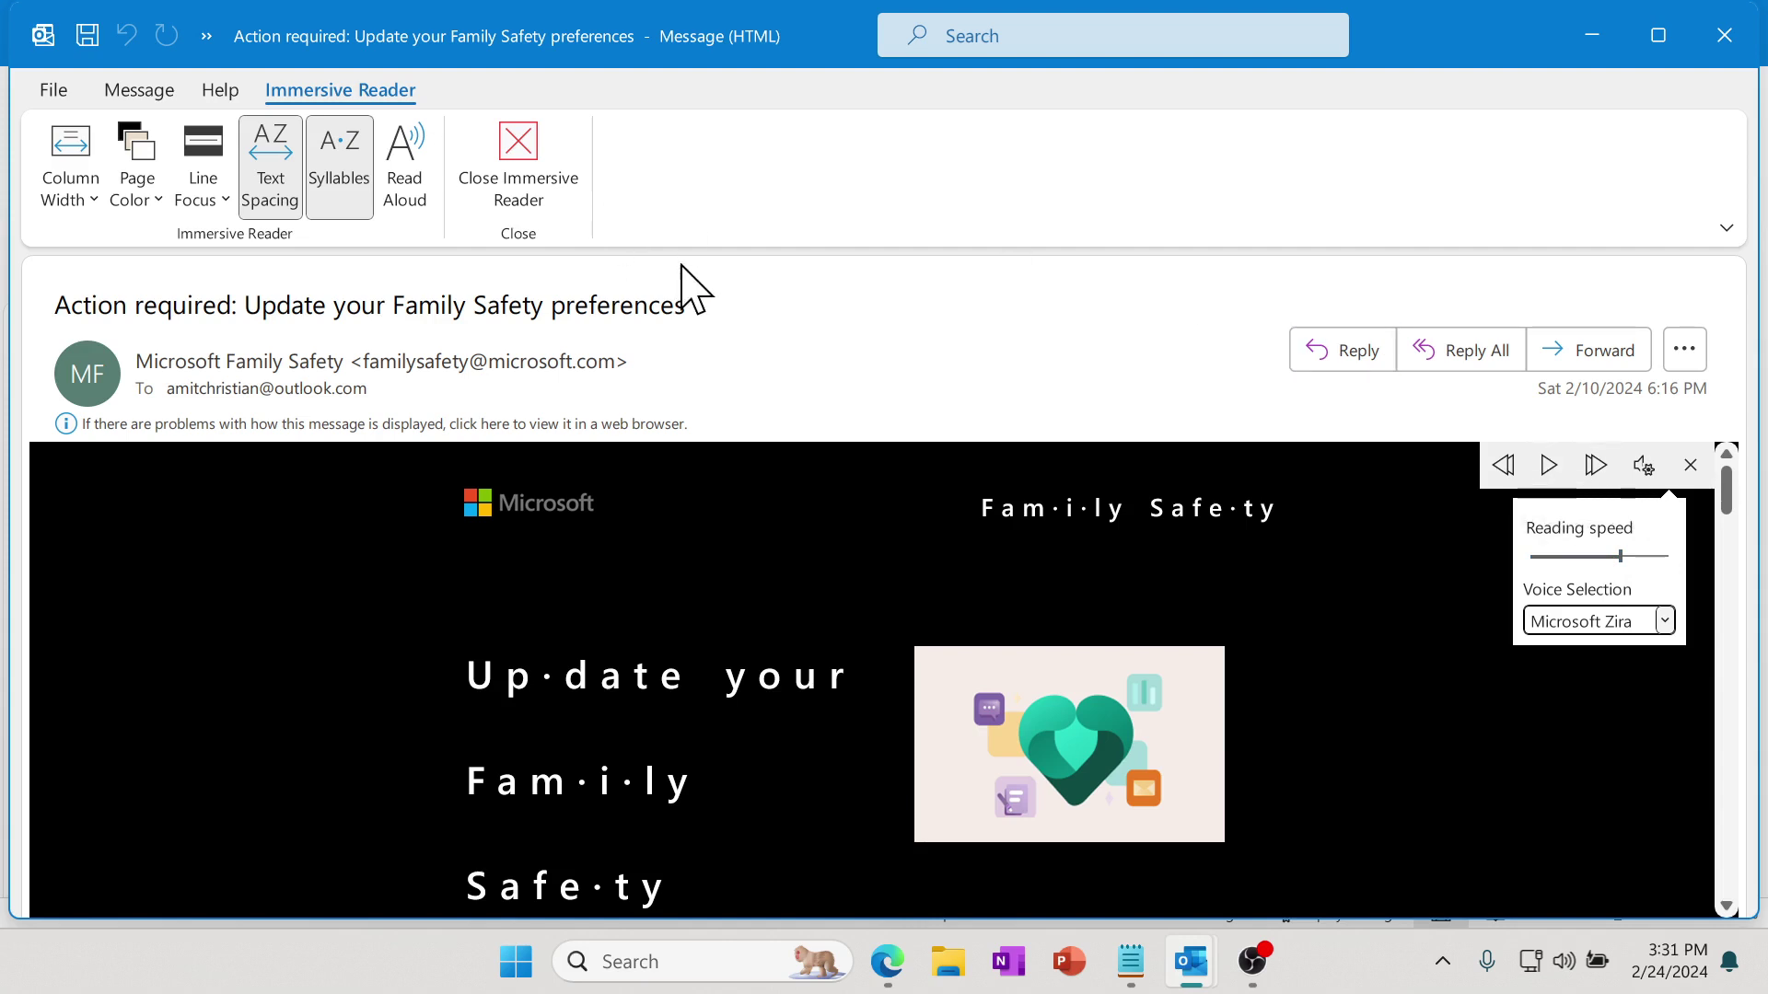
left_click(1692, 466)
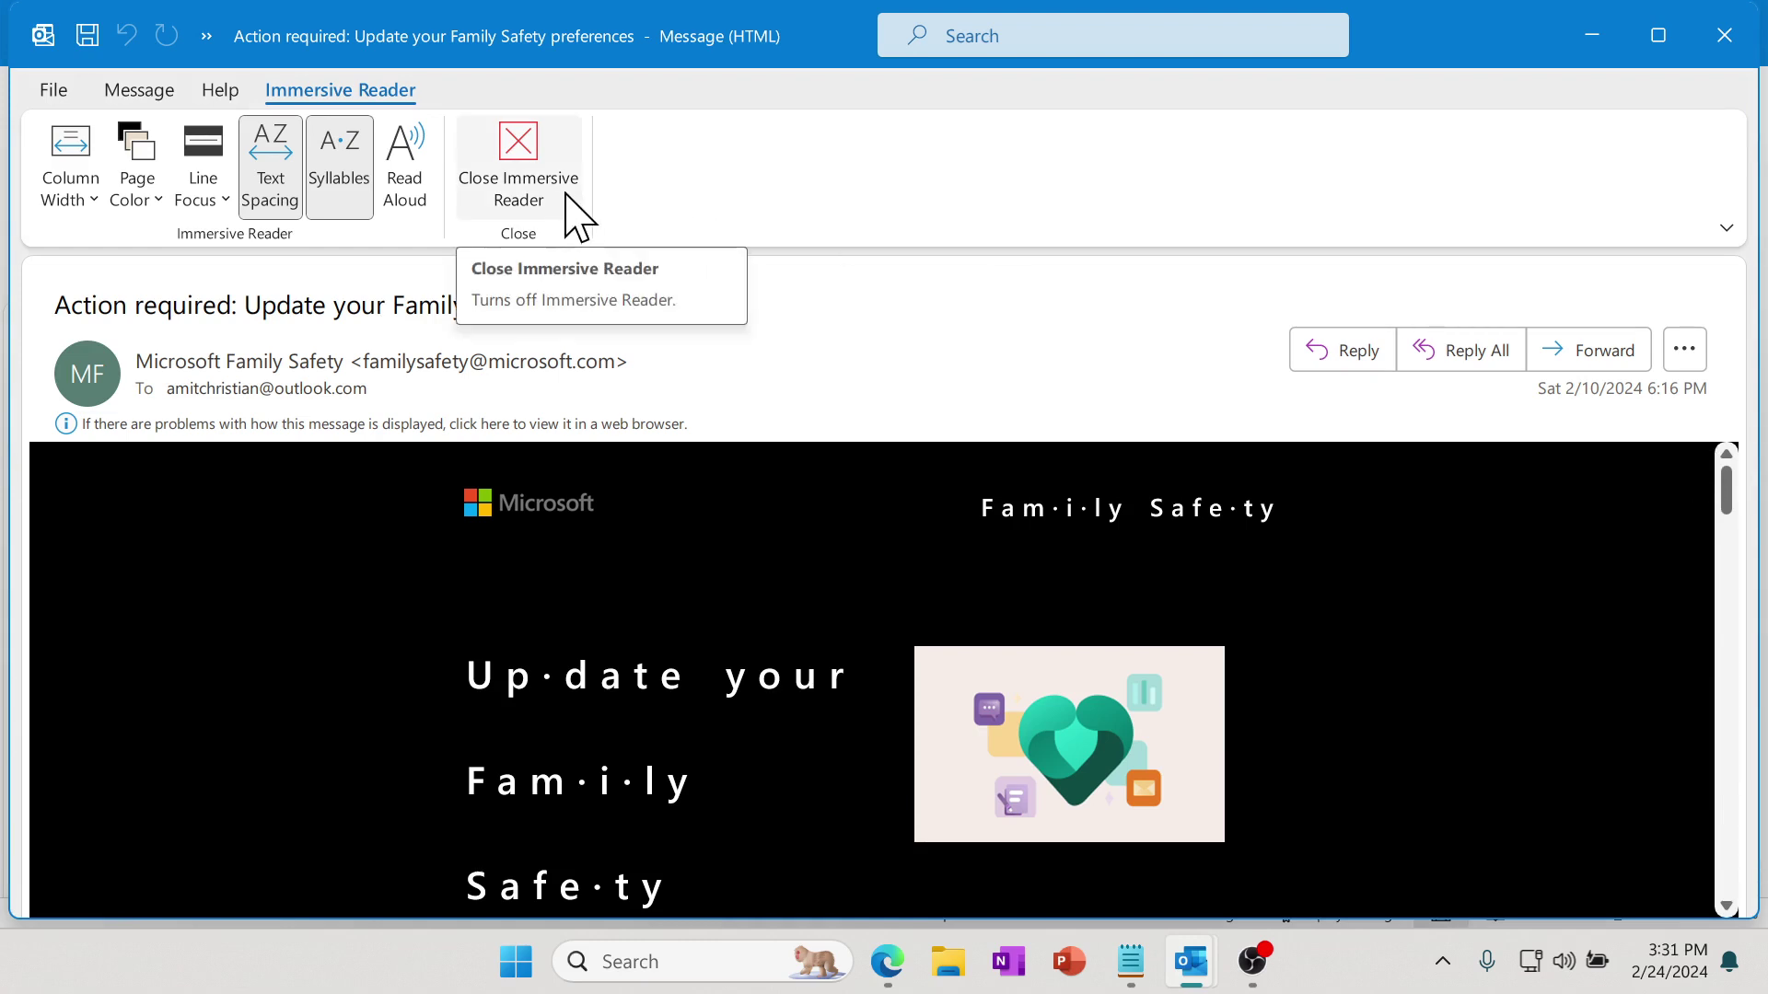
Close the message window and return to the Home ribbon in the main window
left_click(1724, 38)
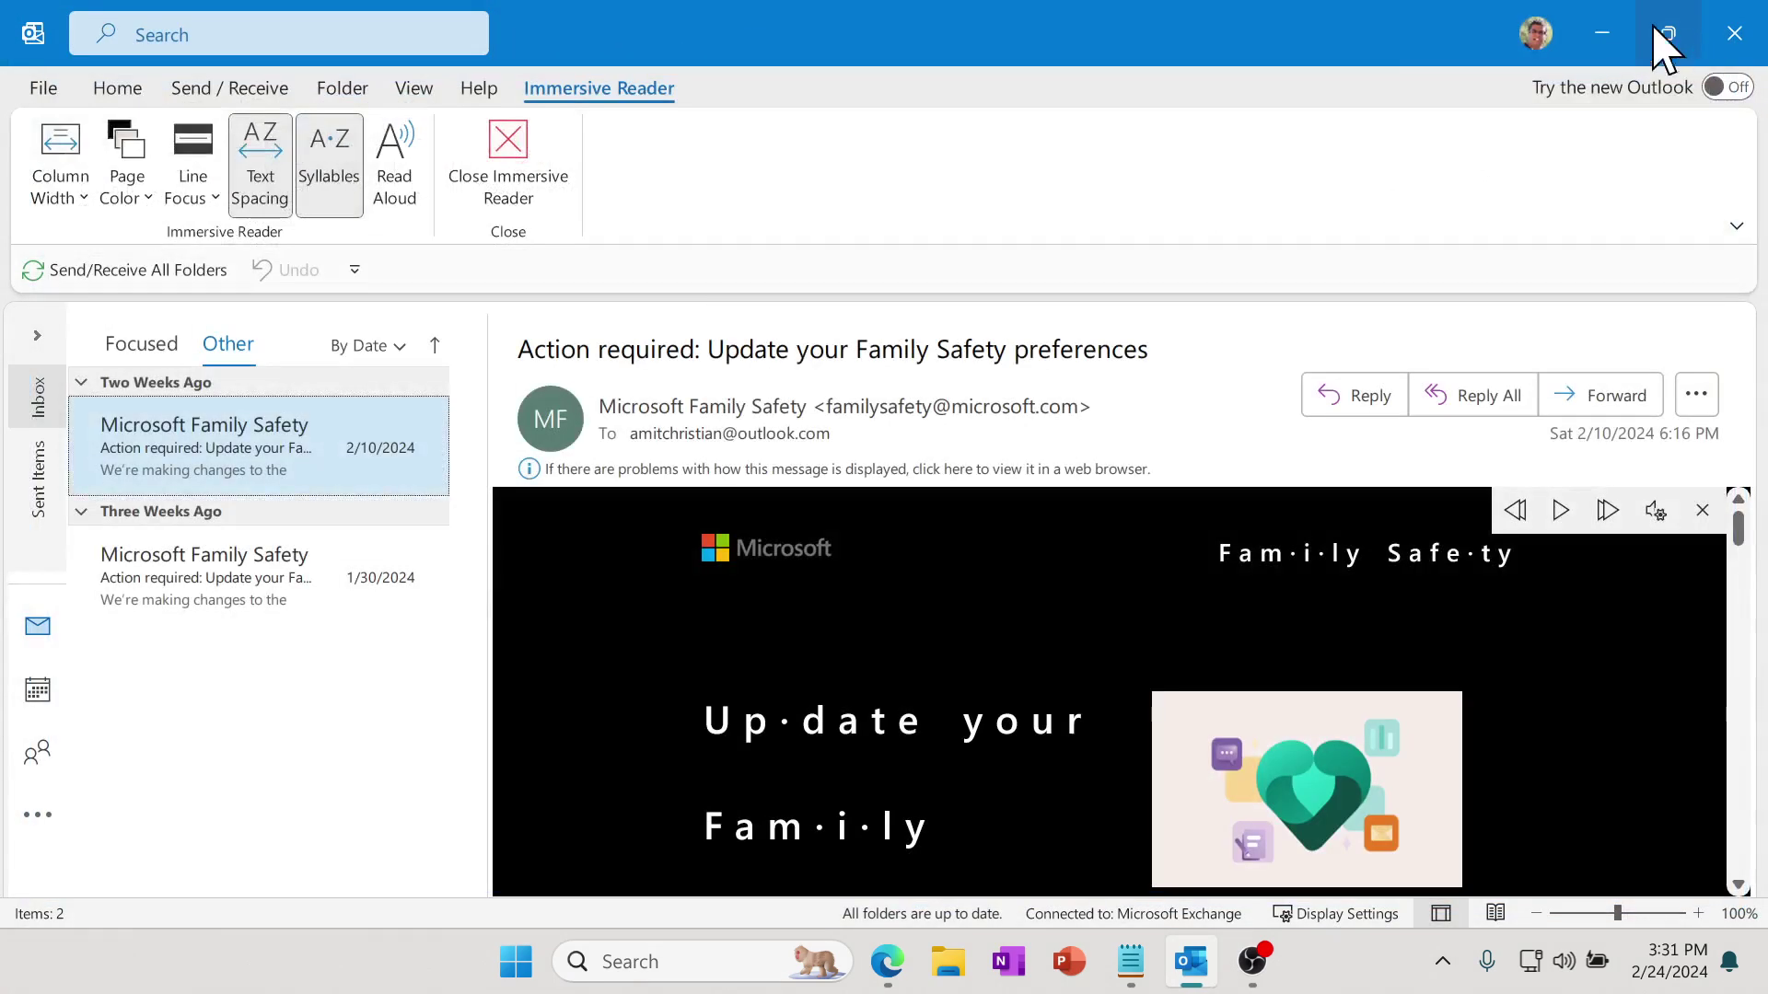
left_click(122, 91)
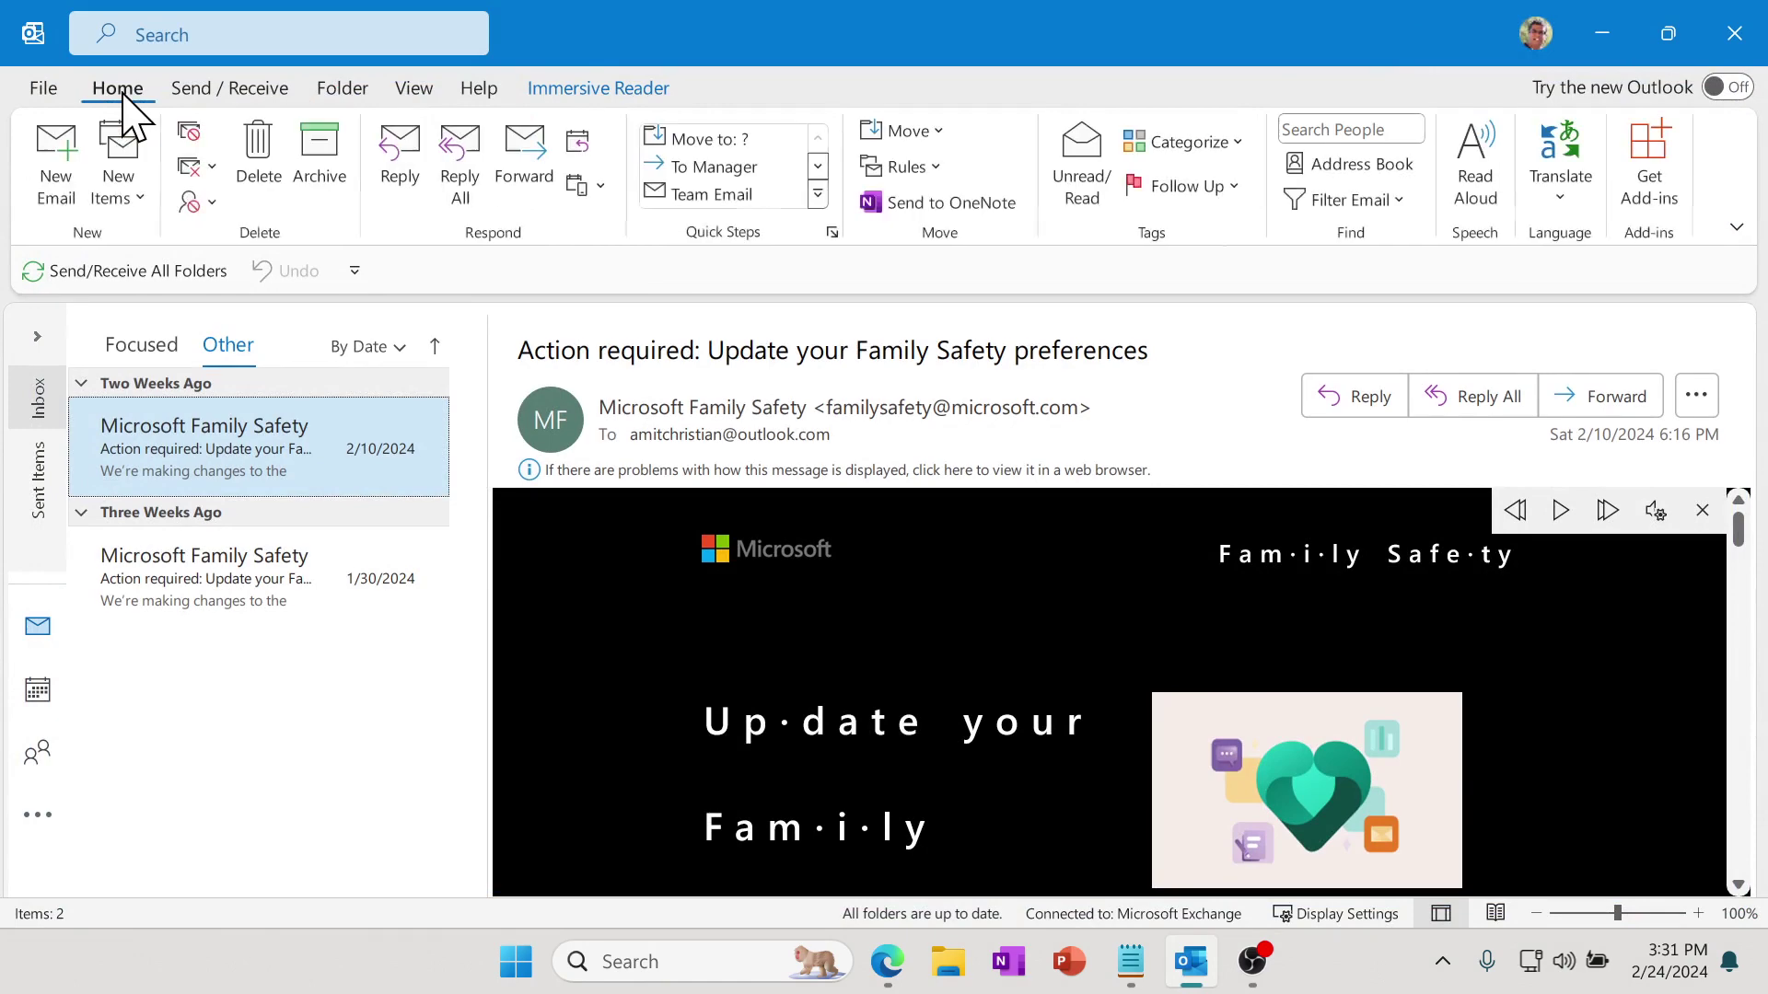
Start a new email and write the greeting, feature recommendation body and sign-off lines
left_click(55, 138)
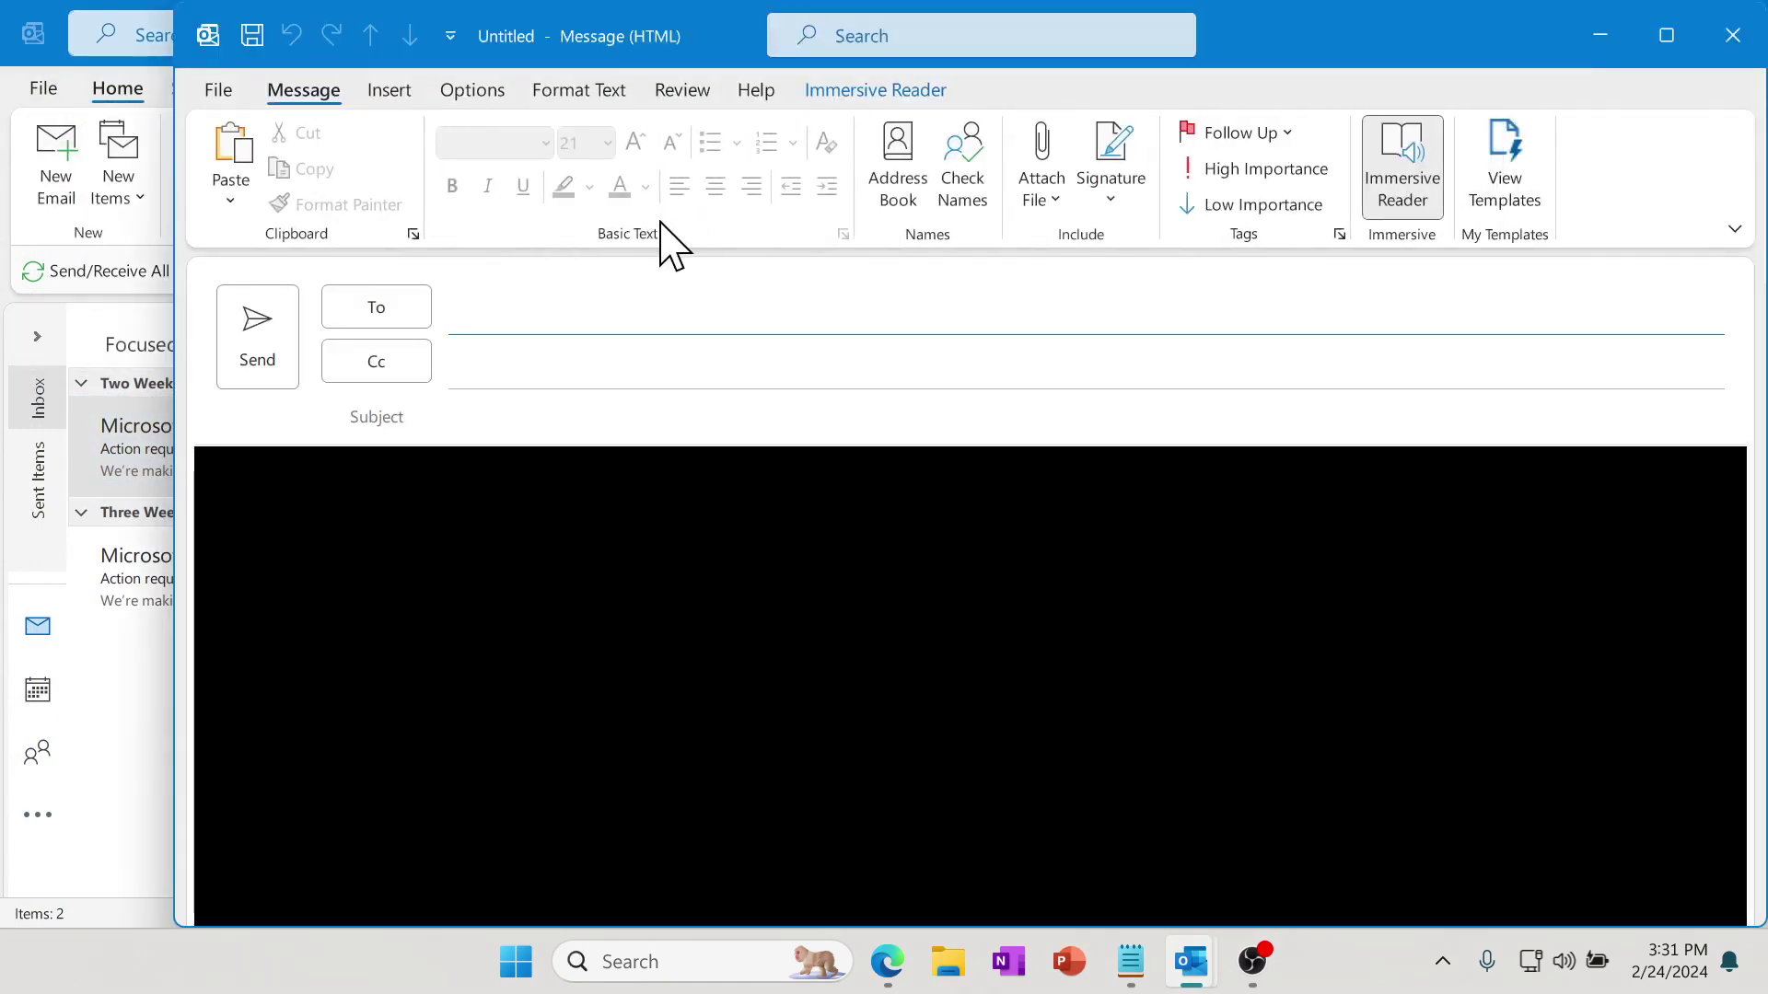
left_click(439, 560)
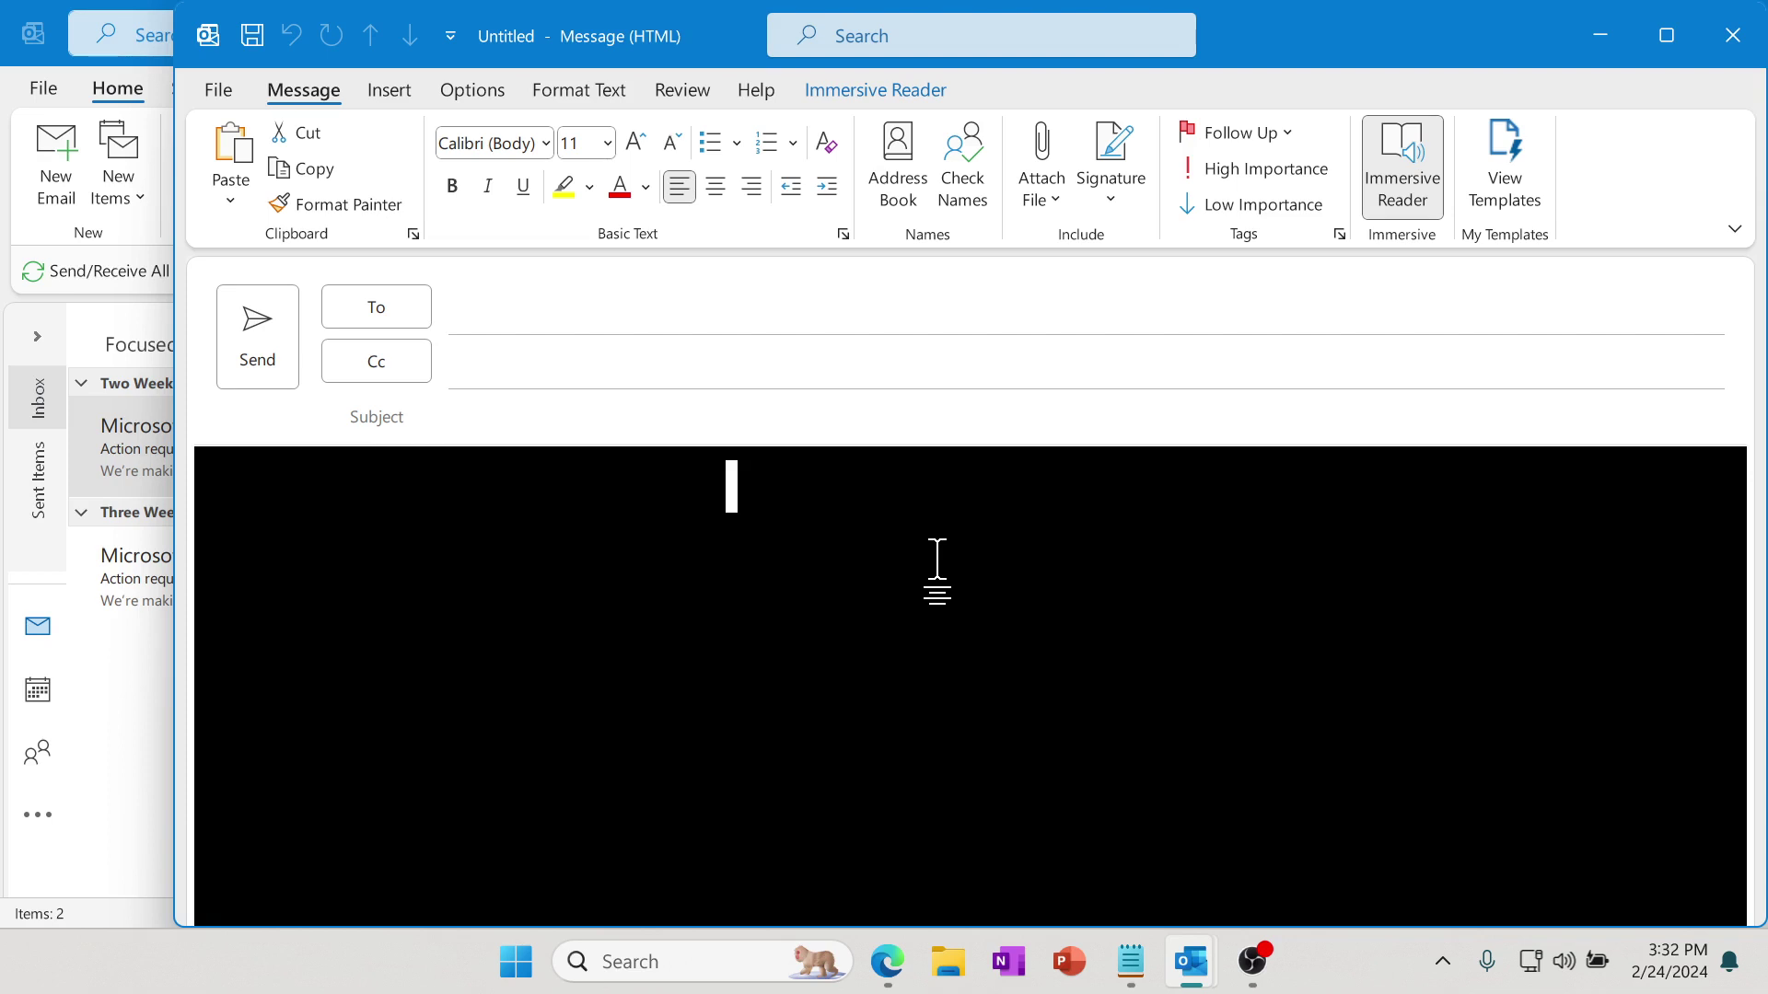
type("Hel·lo,")
key("Return")
type("This is Amit. This is pretty c")
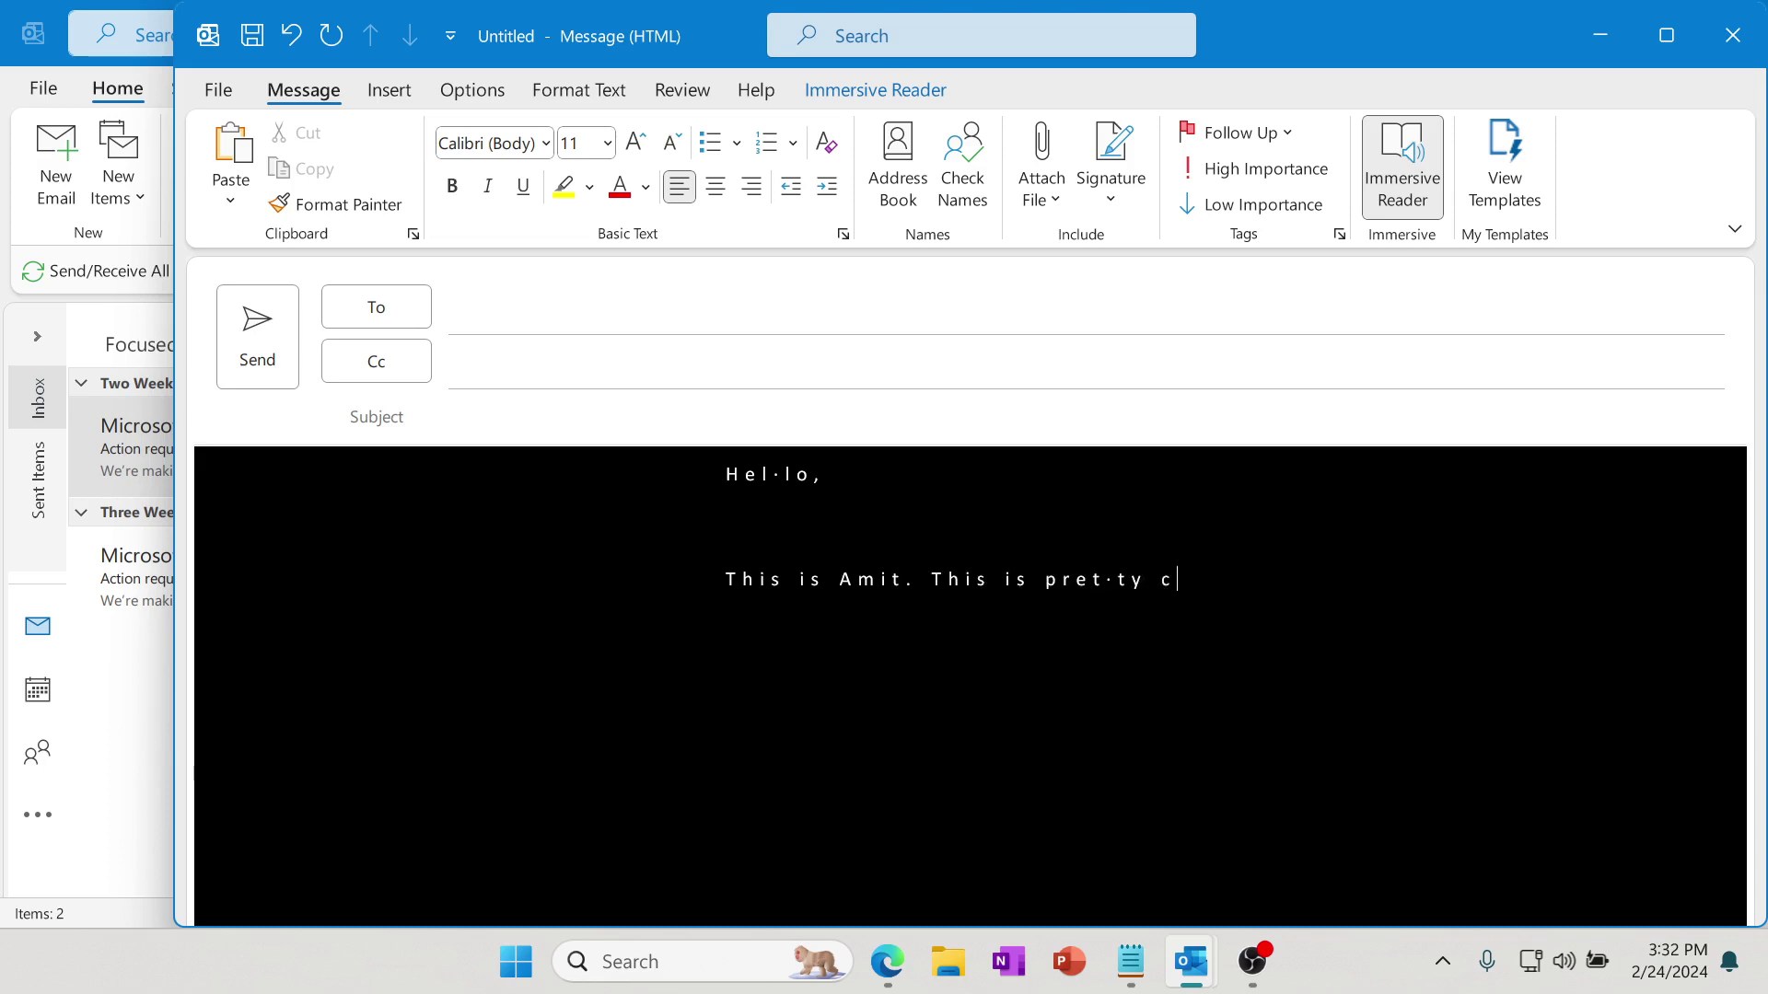
type("ool Features.")
key("BackSpace")
type(". ")
type("Give it a try")
type("Thanks.")
key("Return")
type("Amit.")
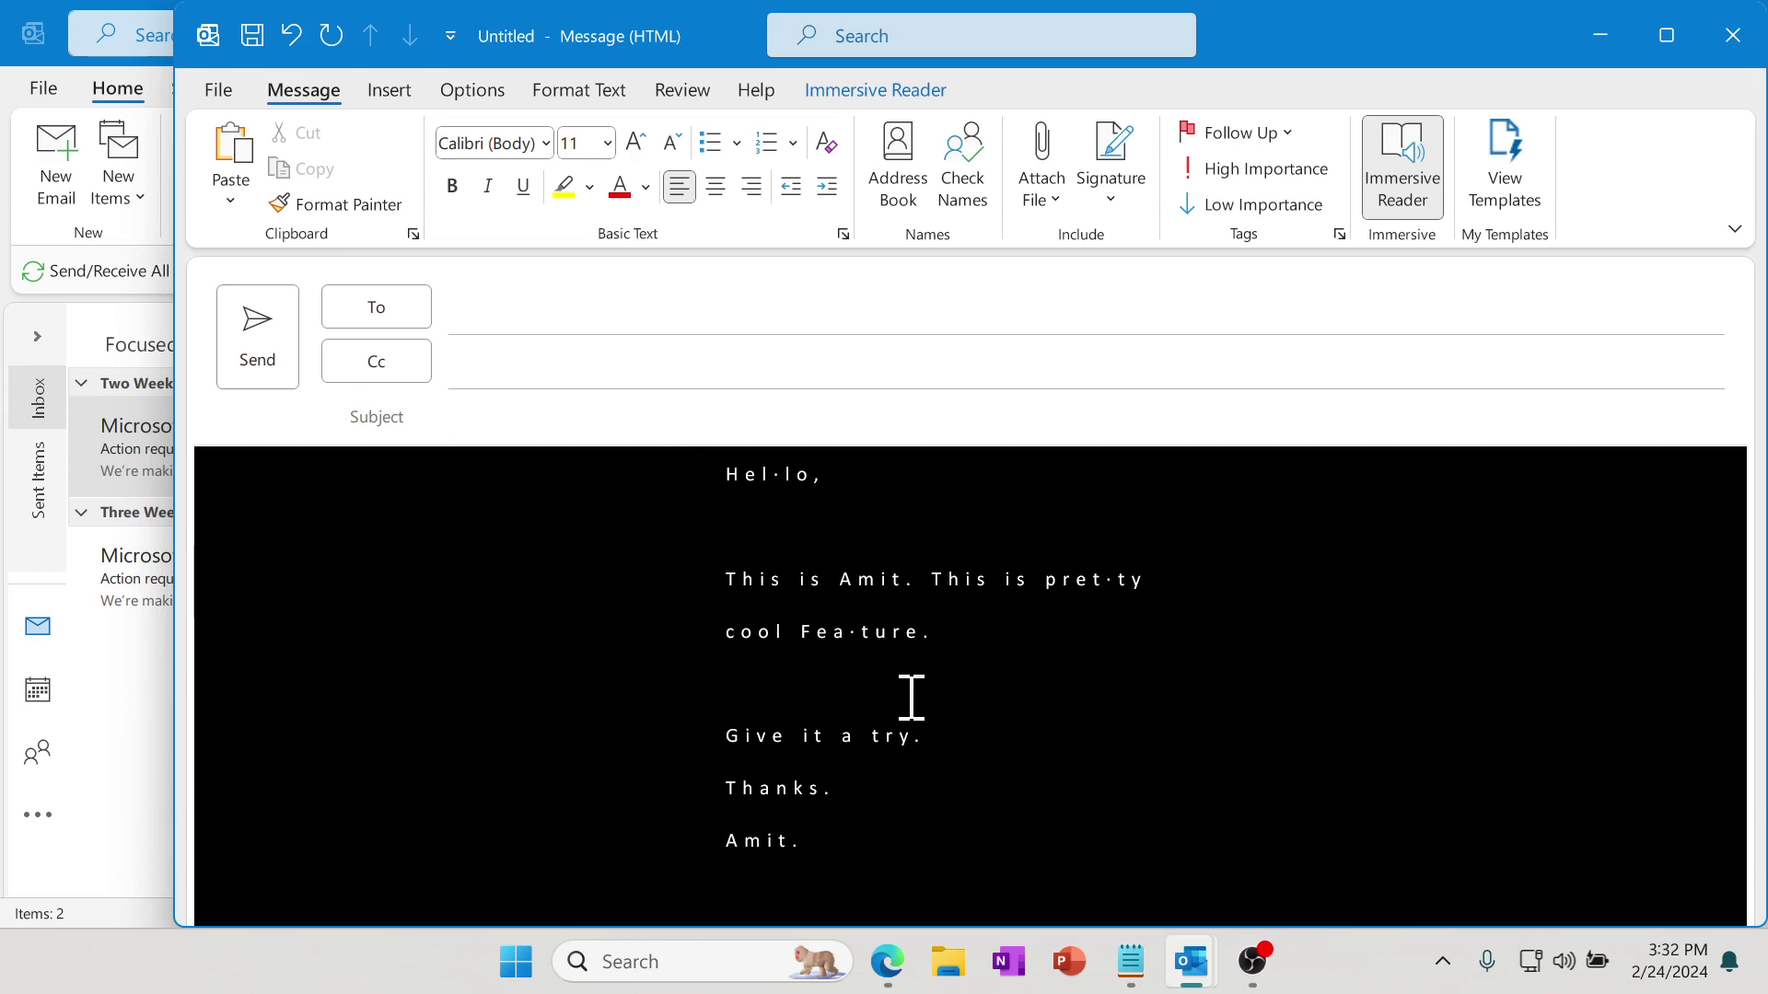
Address the email to the suggested autocomplete contact and send it without a subject
left_click(595, 324)
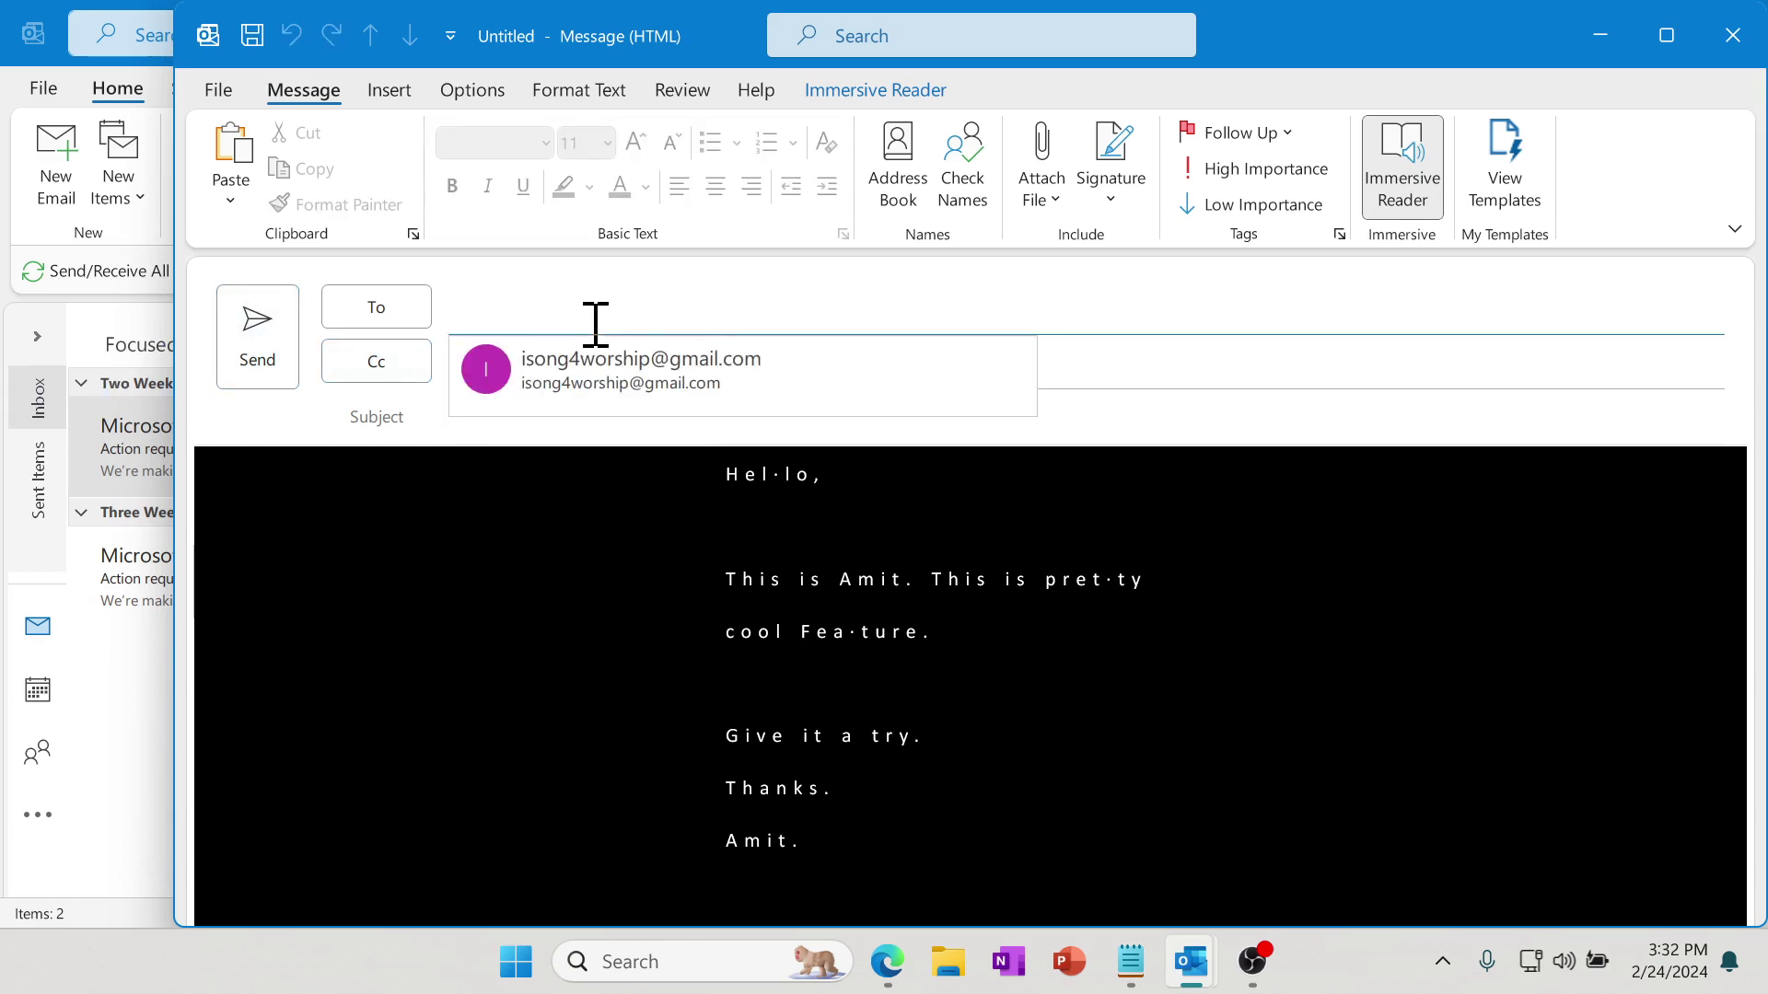
left_click(594, 371)
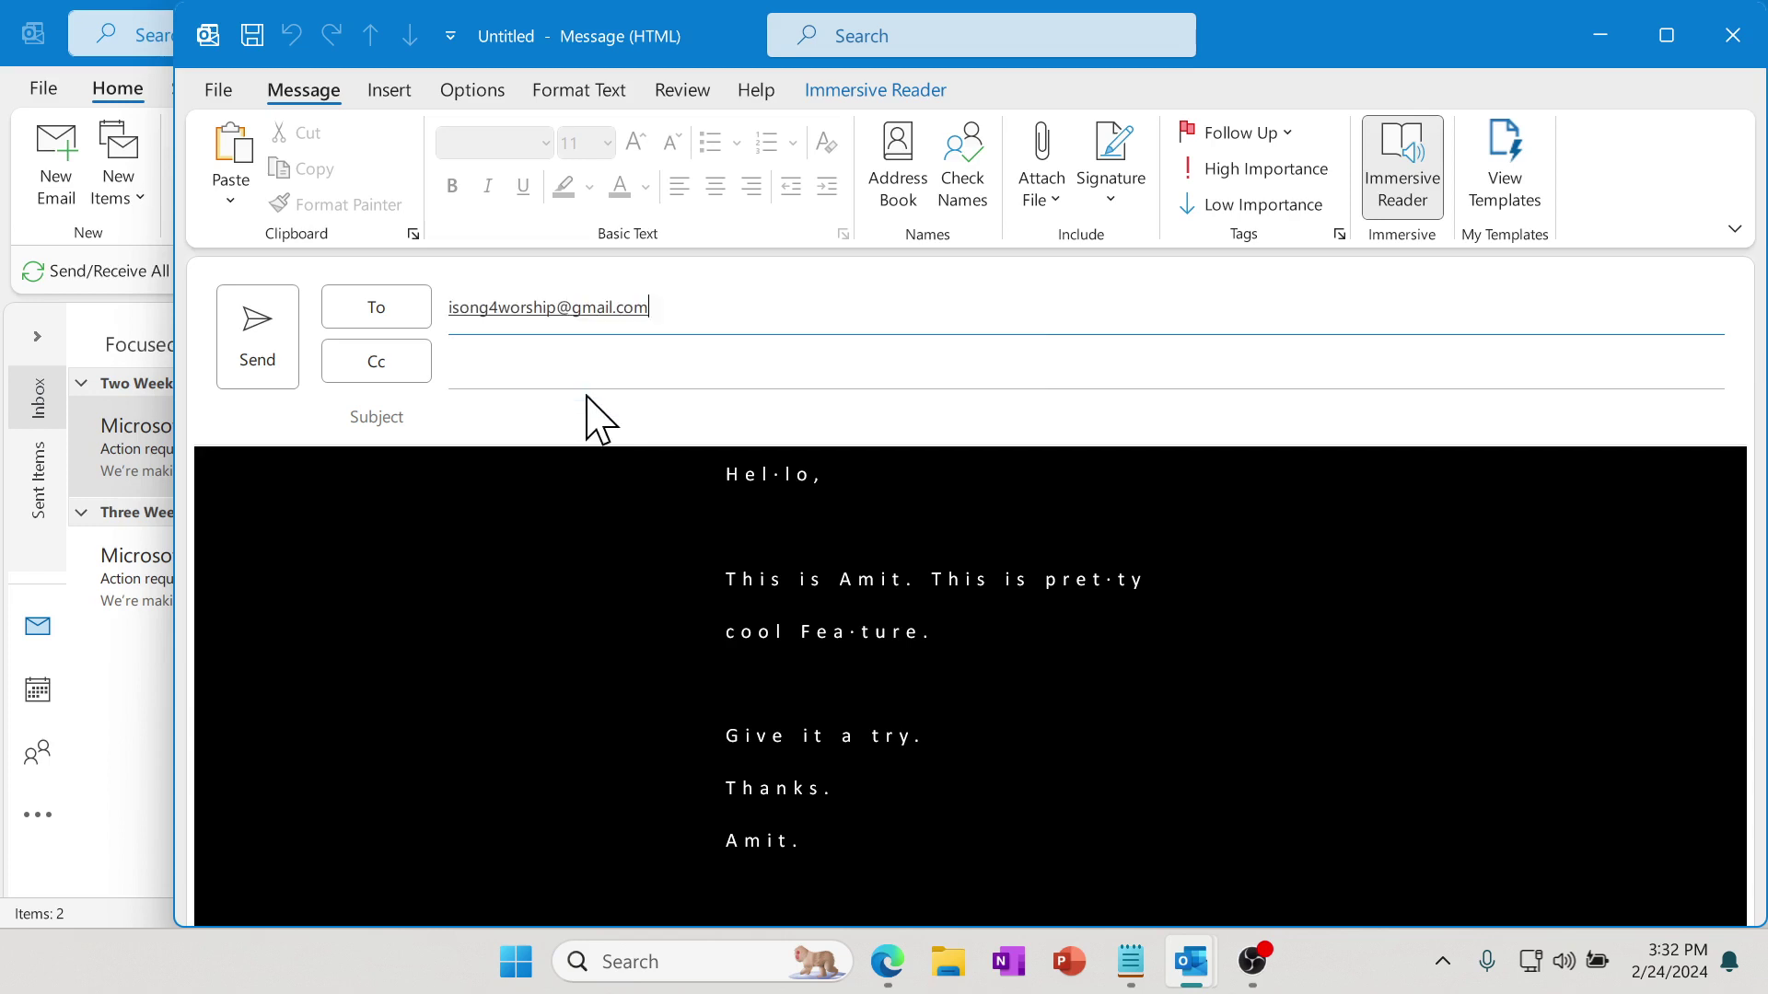
left_click(234, 345)
left_click(895, 518)
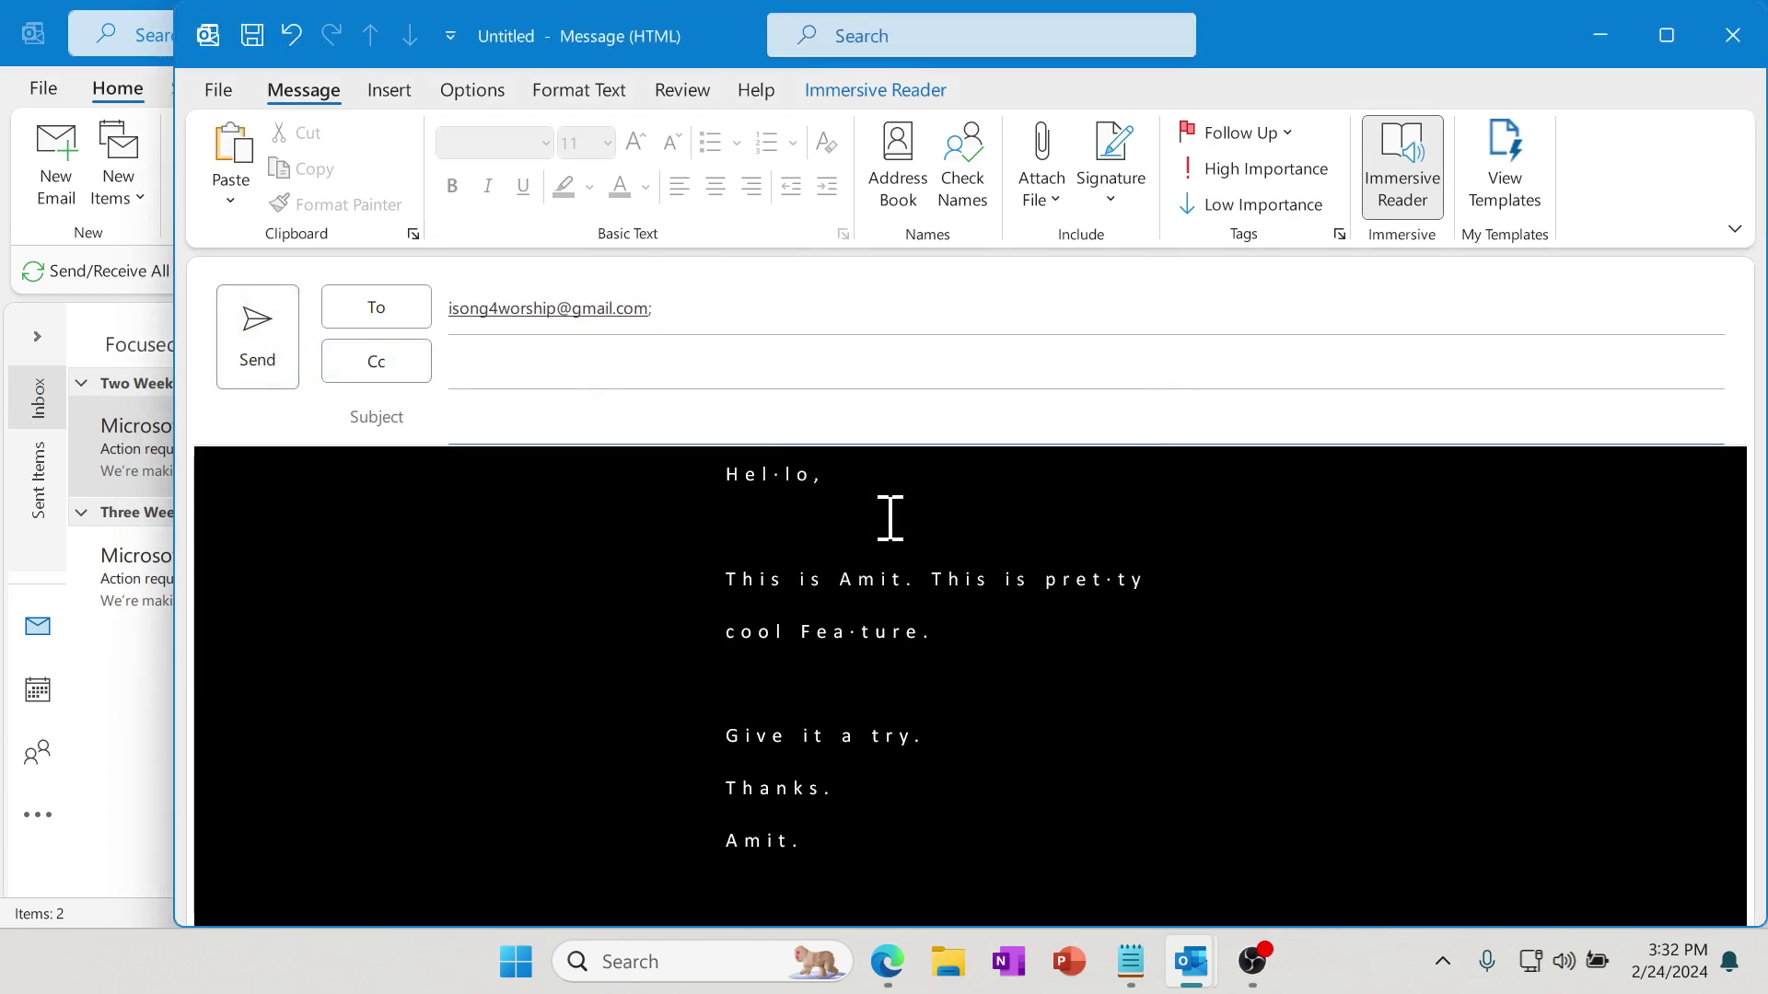
left_click(250, 367)
Confirm Send Anyway, then view the sent email in the Sent Items folder
left_click(1006, 516)
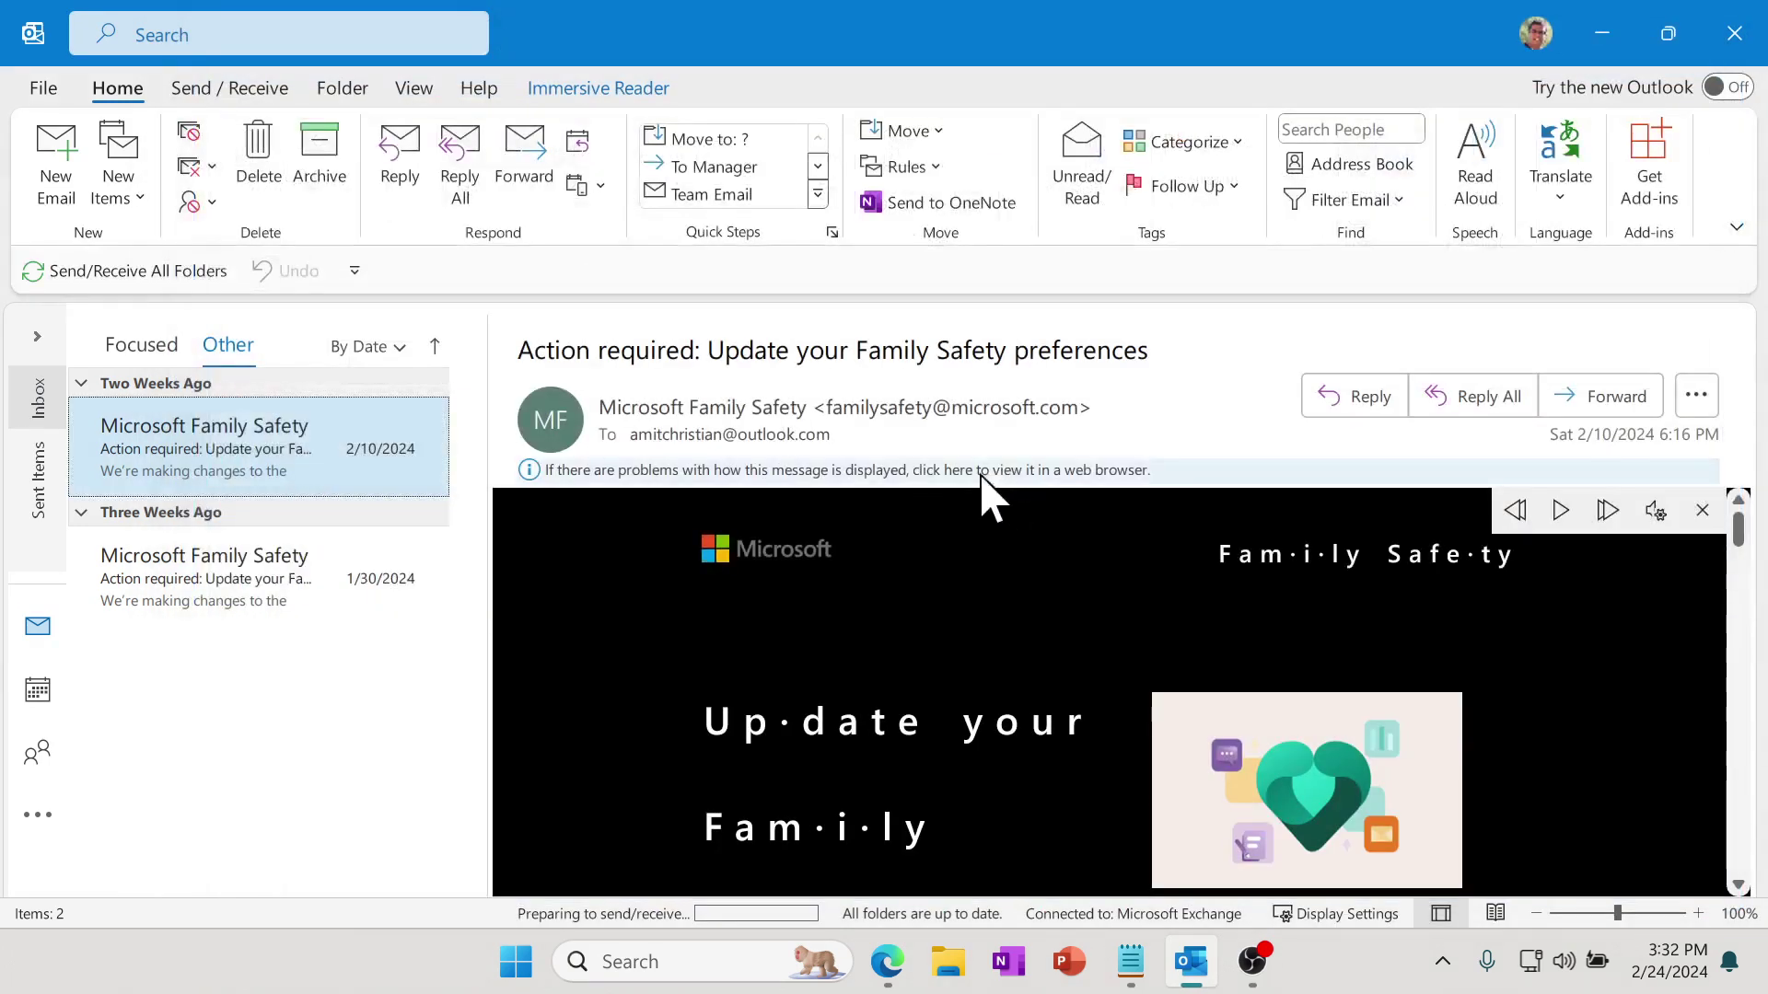
left_click(43, 484)
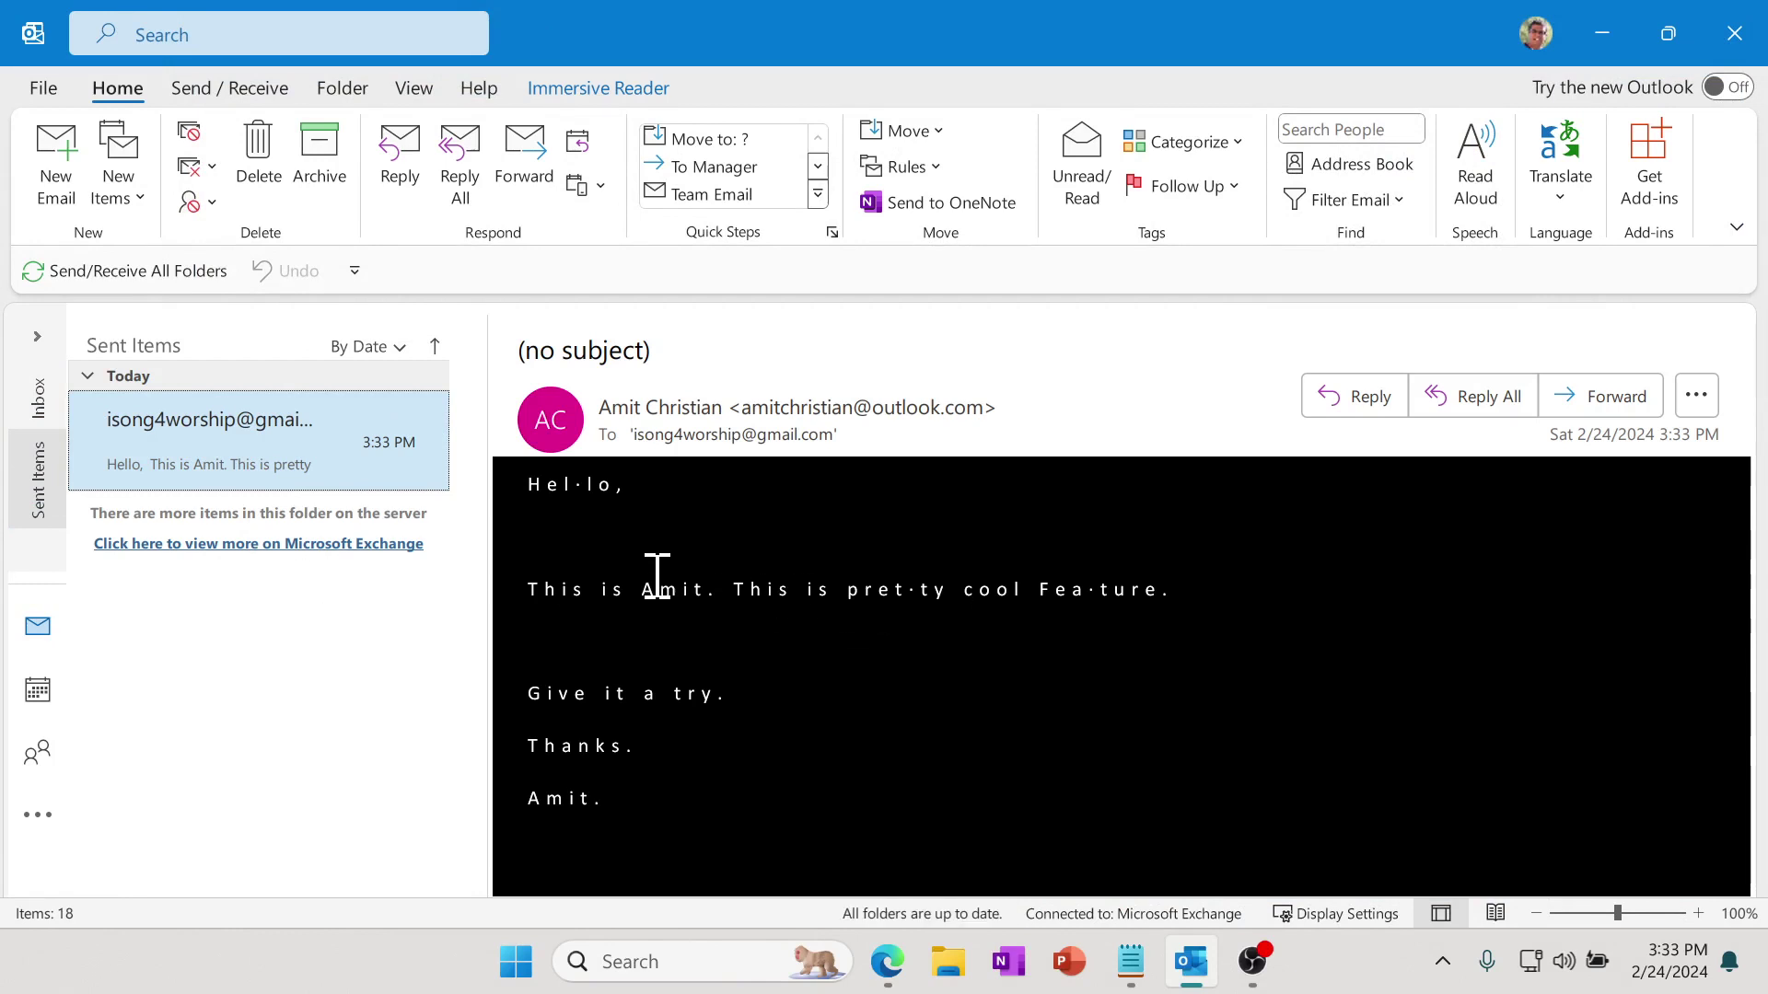
left_click(595, 88)
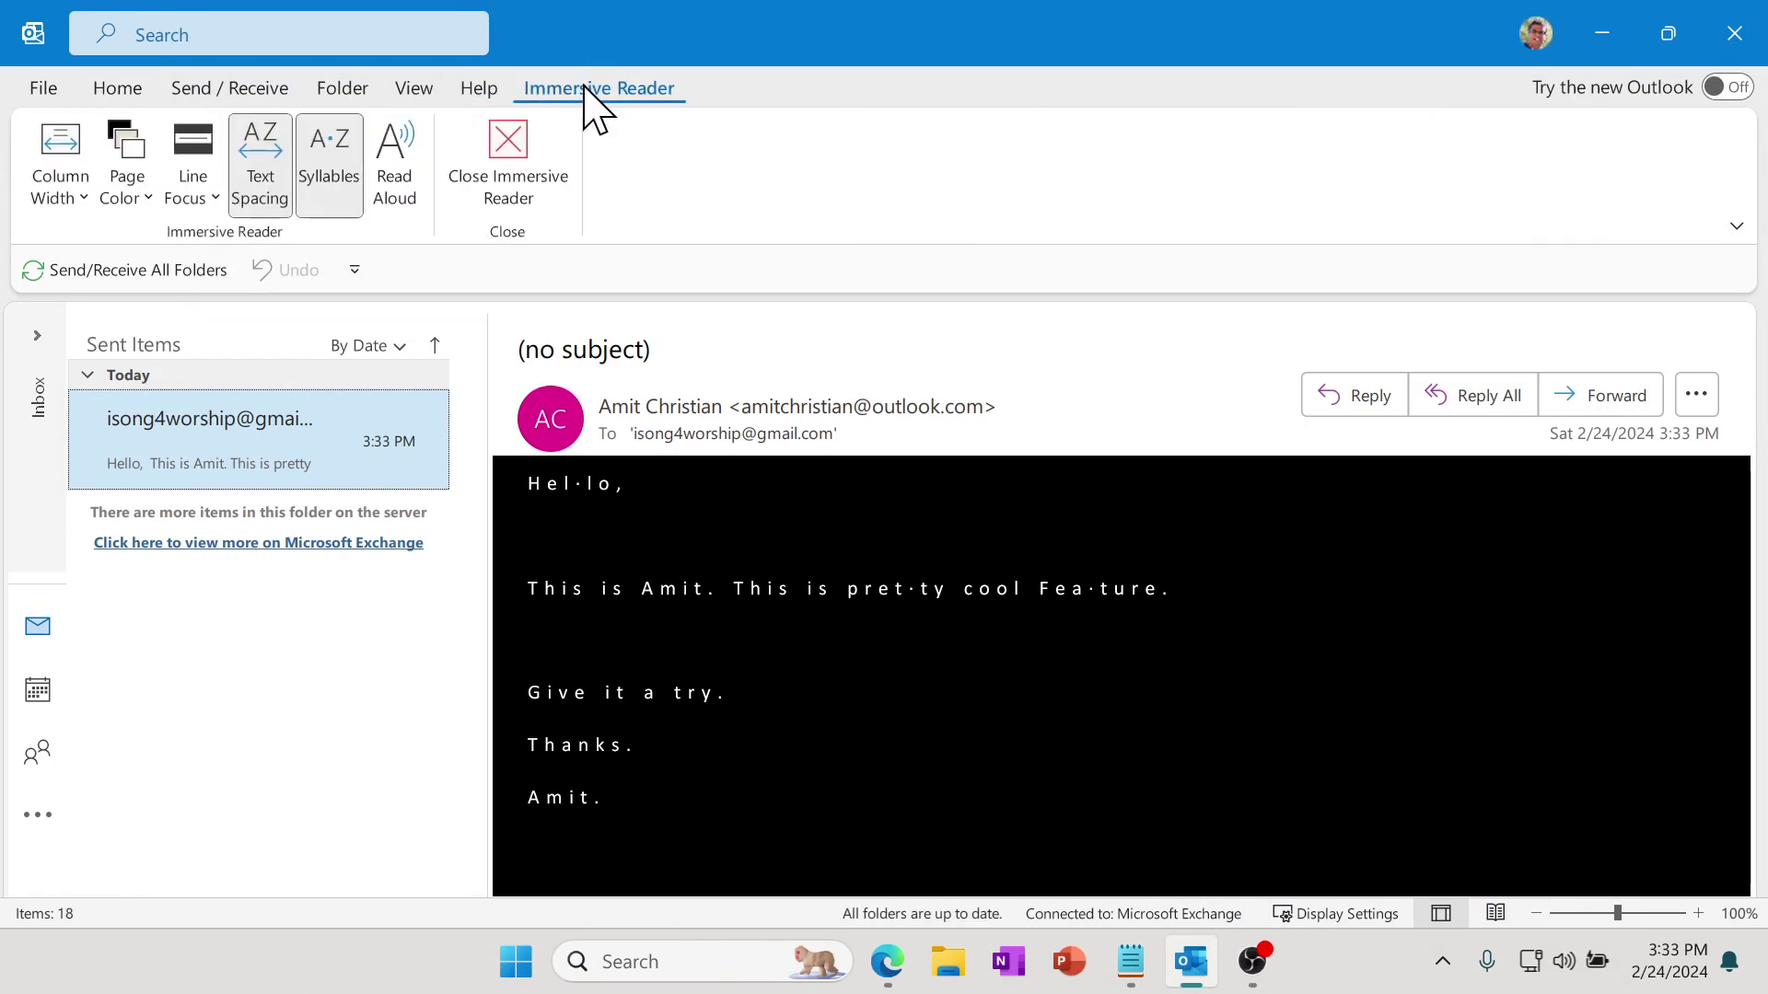
Close Immersive Reader on the sent email and return to the empty Focused Inbox
left_click(505, 180)
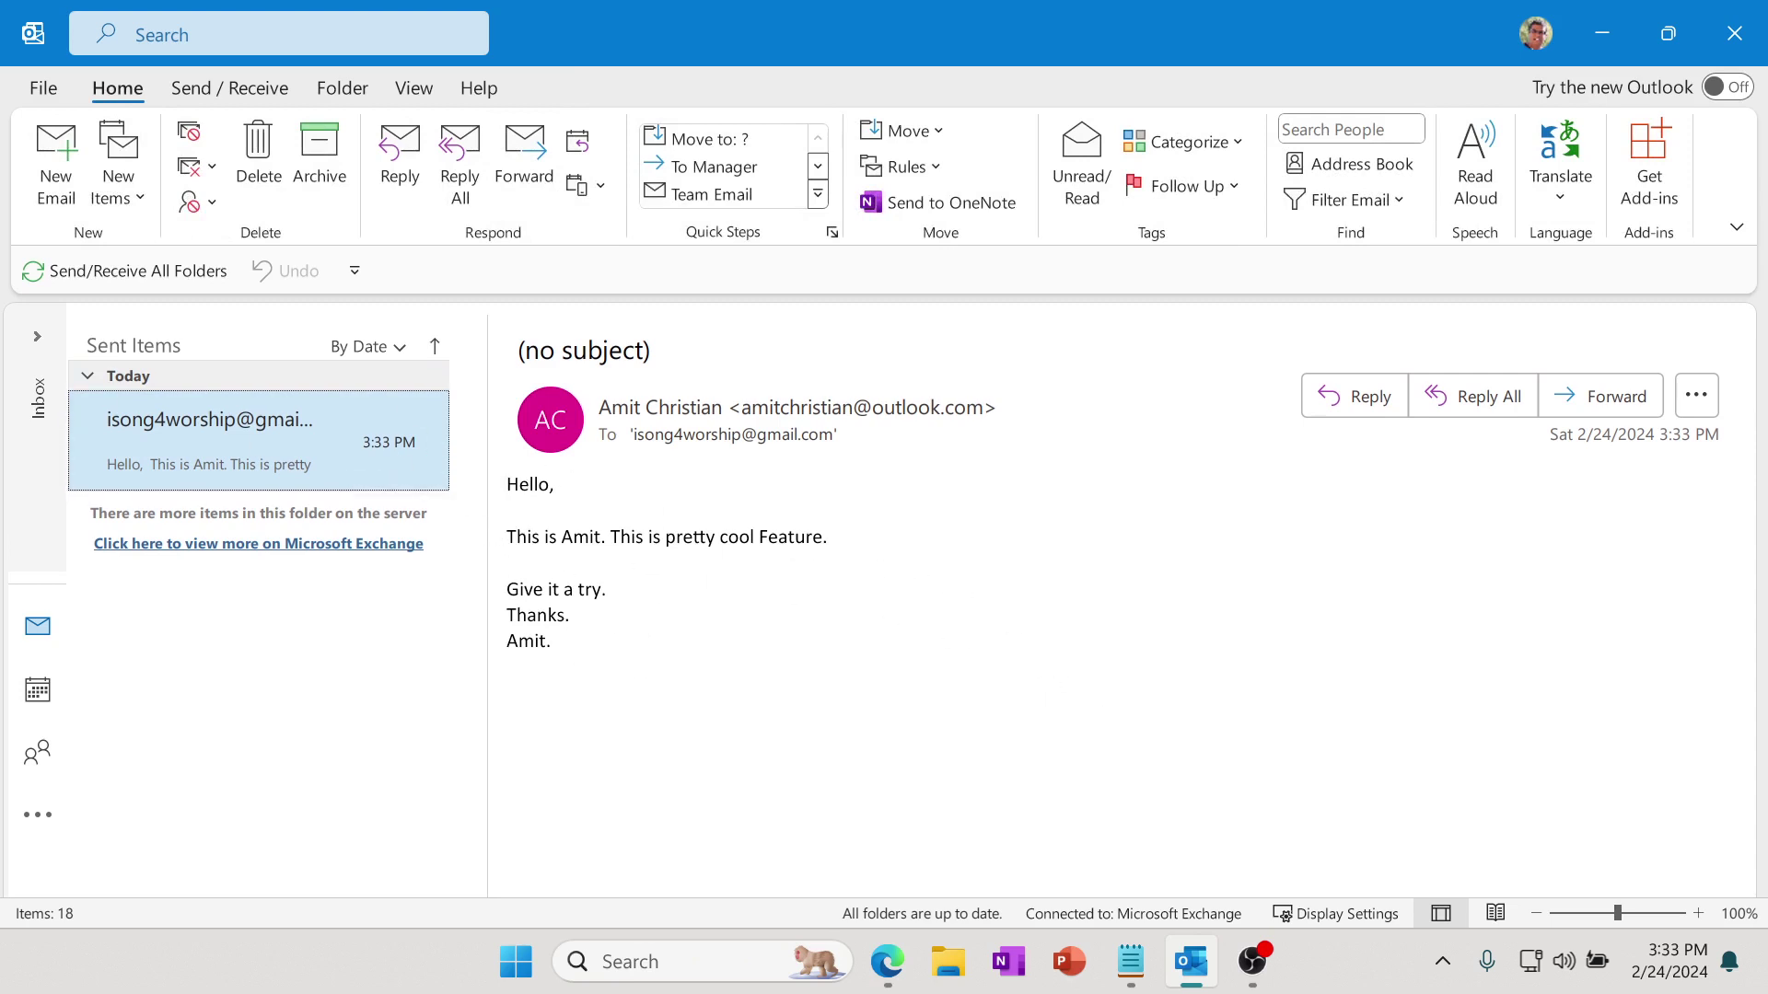
left_click(42, 407)
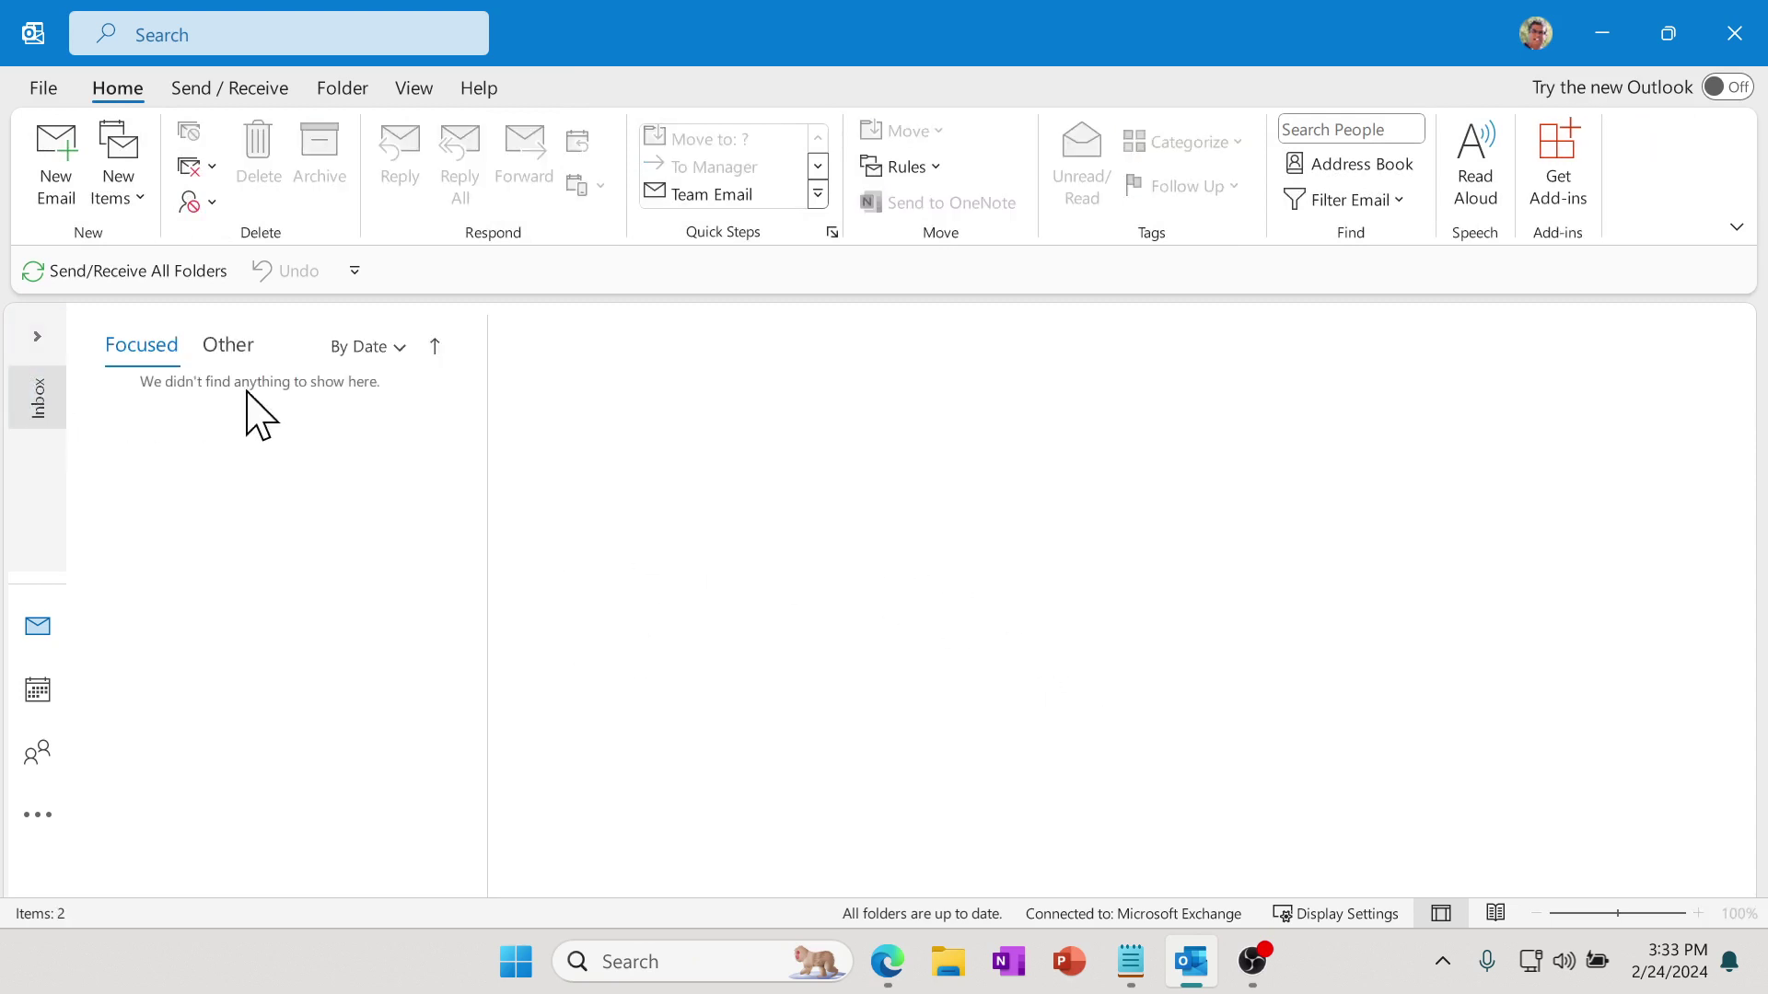
left_click(408, 90)
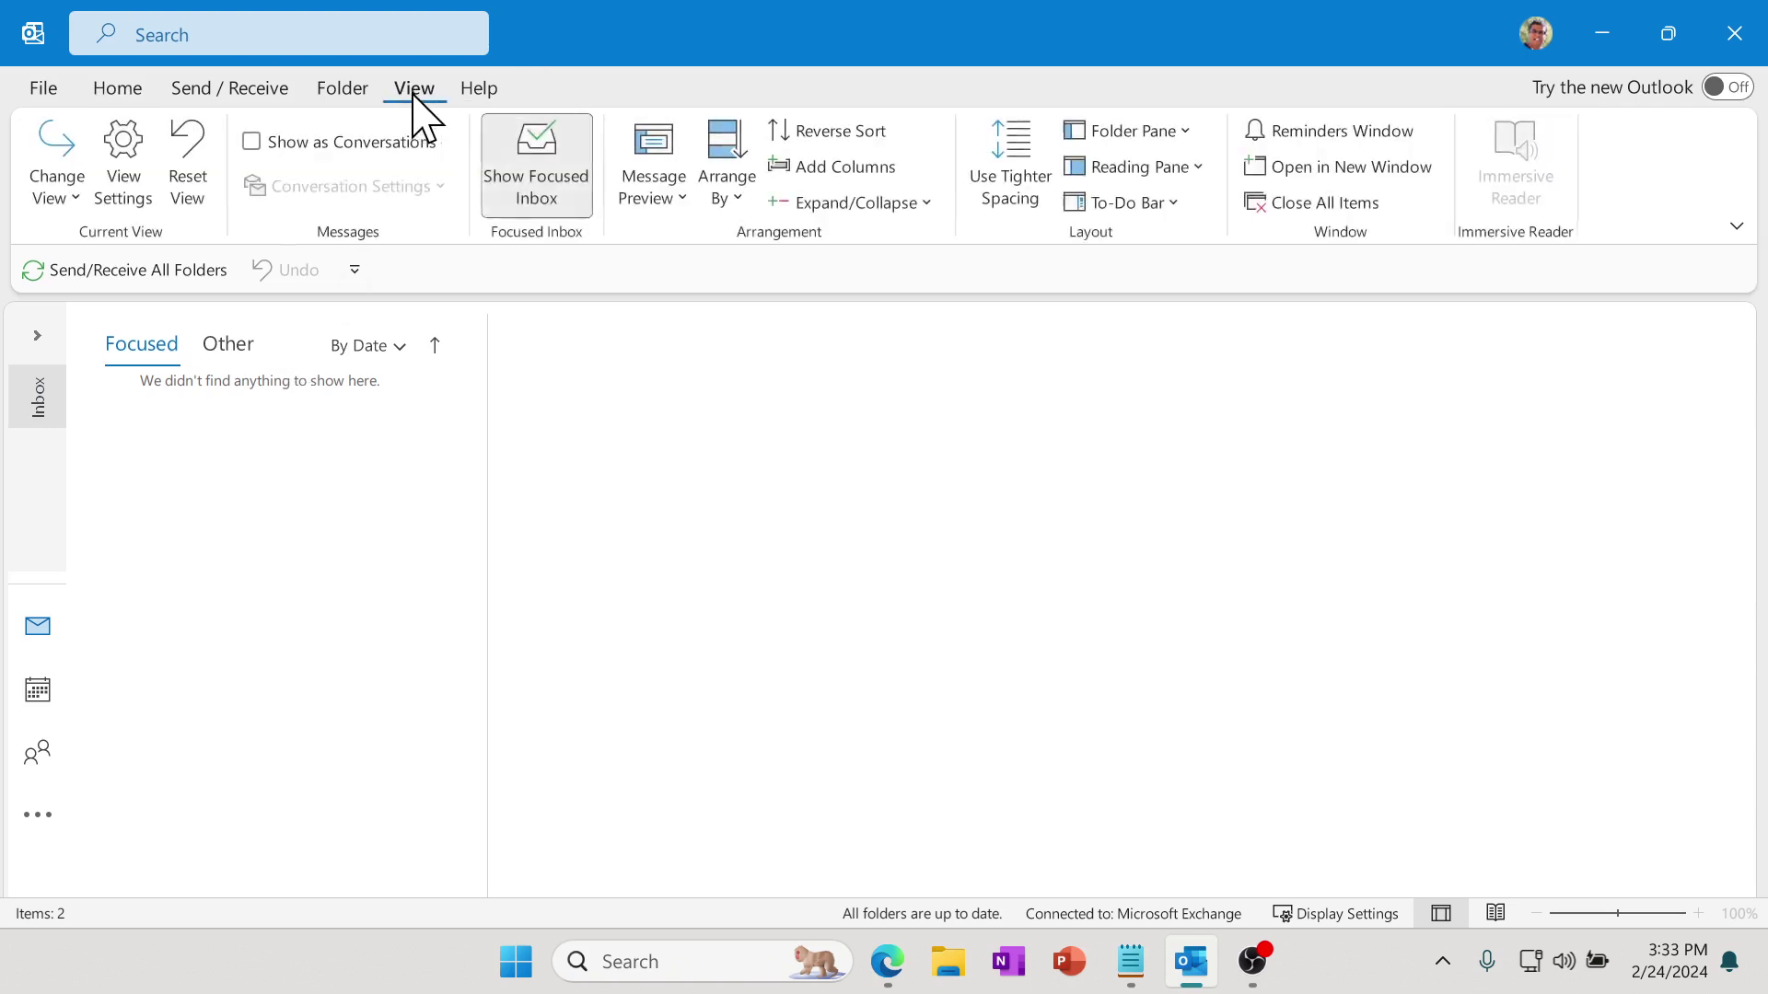